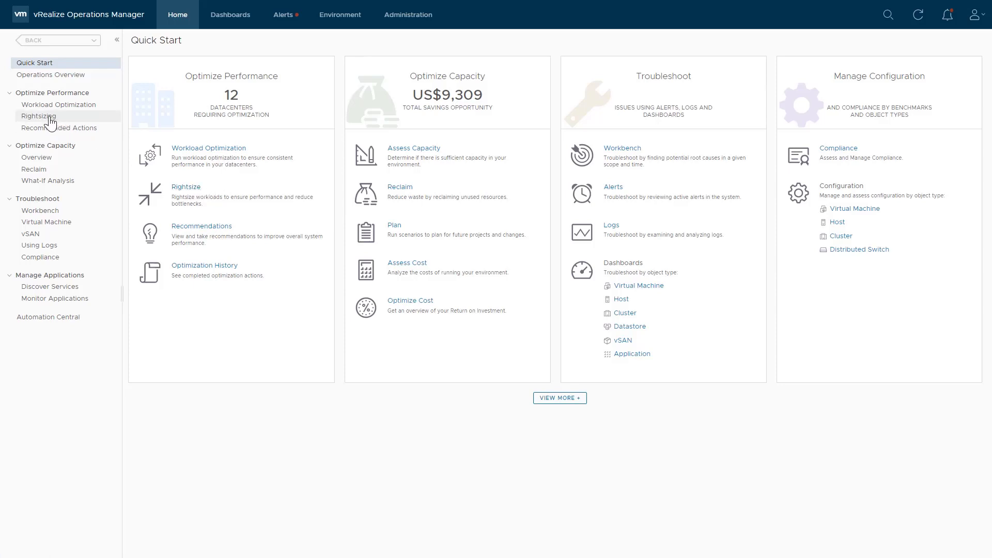
- Open Rightsizing and compare the sc2dc02, Production, Hillsboro and US Datacenter datacenters
click(184, 187)
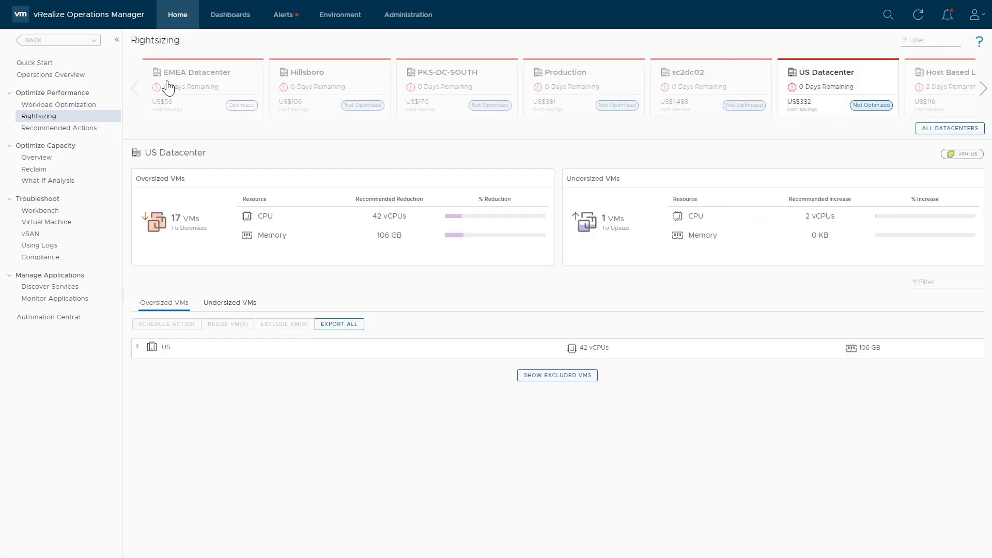
click(693, 88)
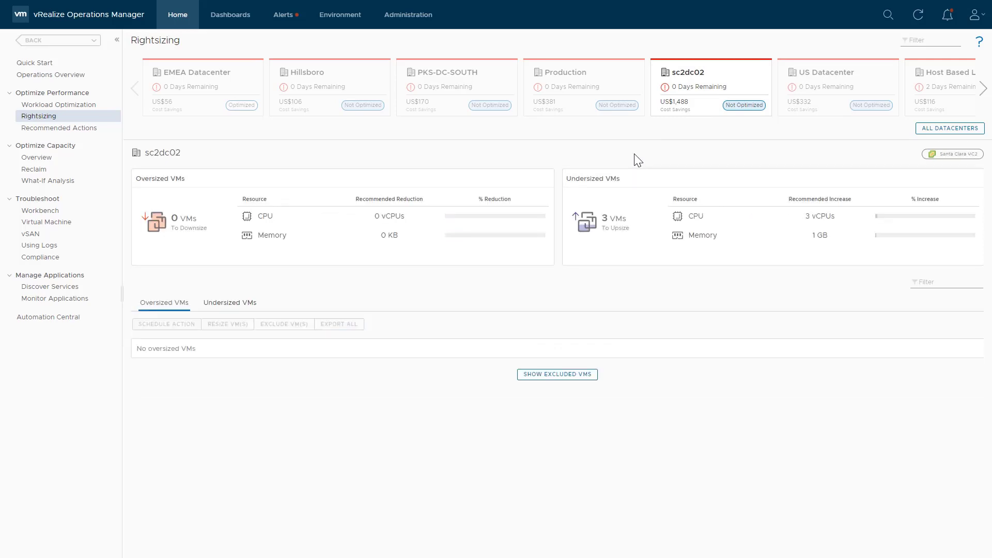
click(587, 101)
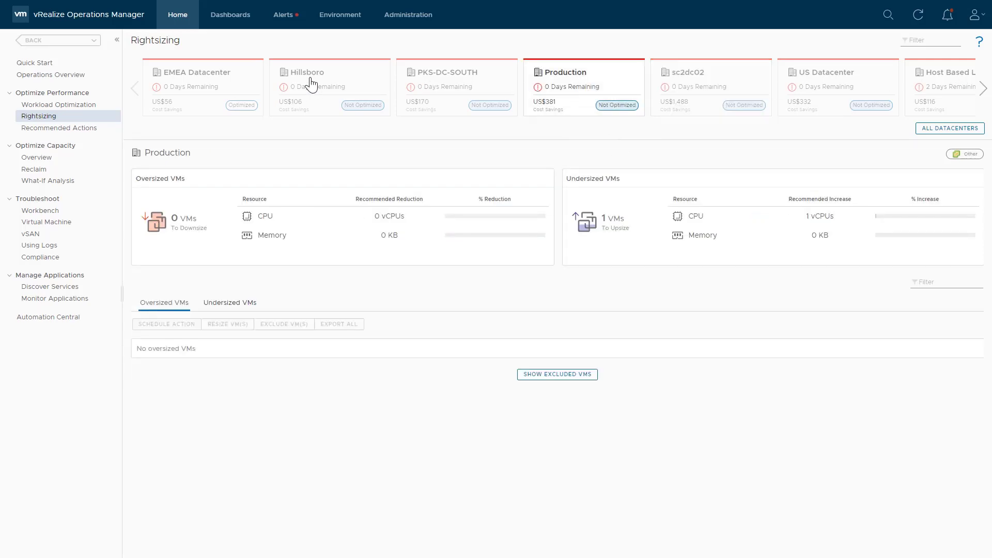
click(323, 110)
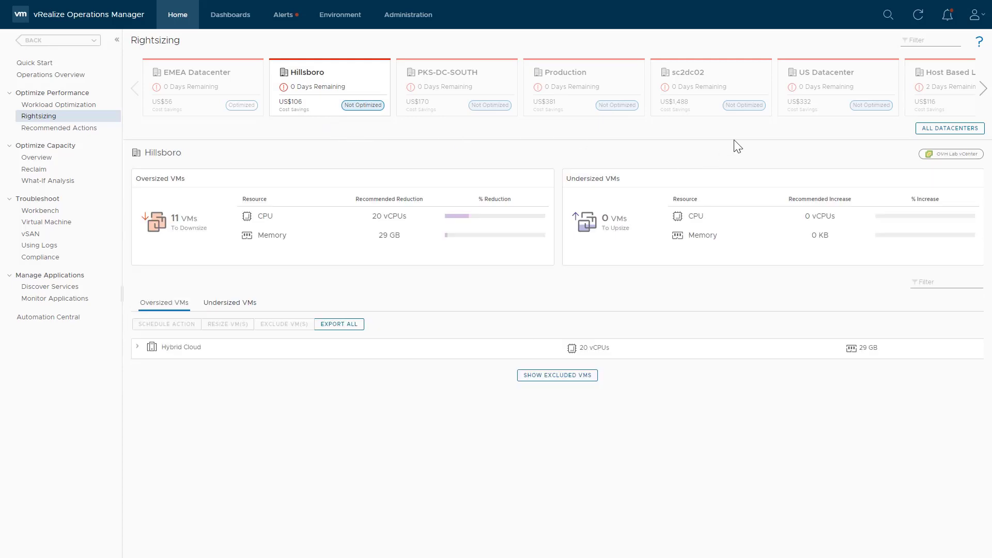
click(835, 87)
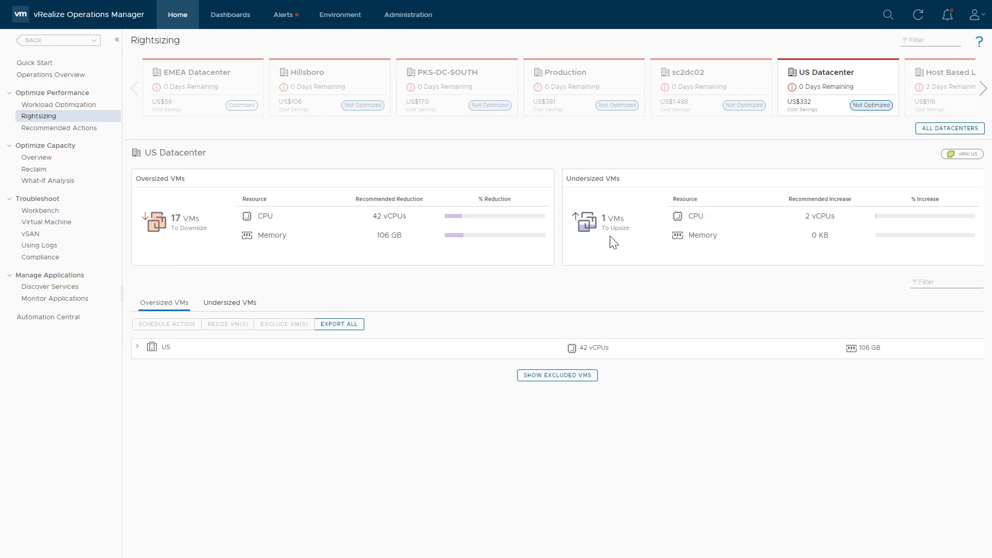
- Review the oversized and undersized VM lists under the US group of US Datacenter
click(138, 346)
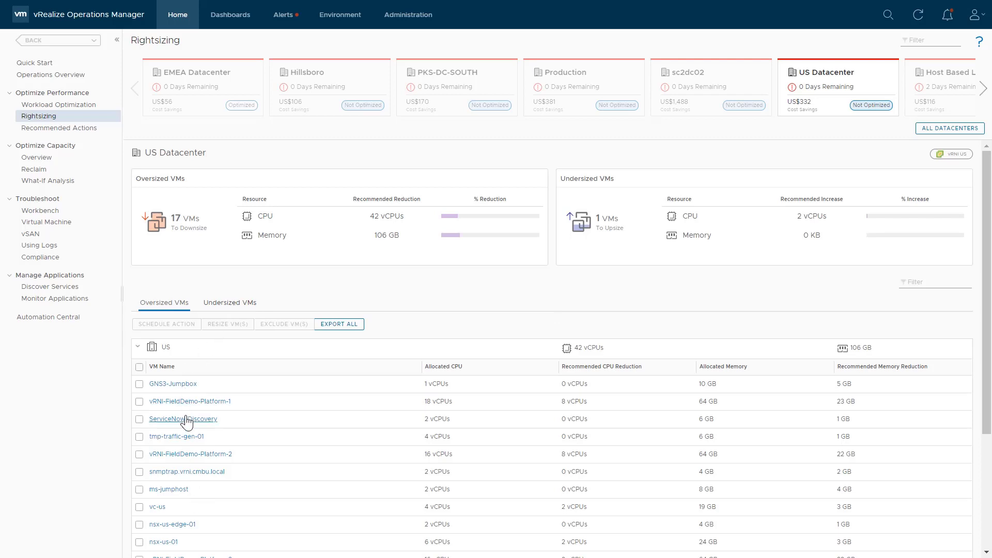
scroll(250, 397, down, 1)
scroll(248, 394, down, 3)
scroll(240, 352, up, 4)
click(231, 302)
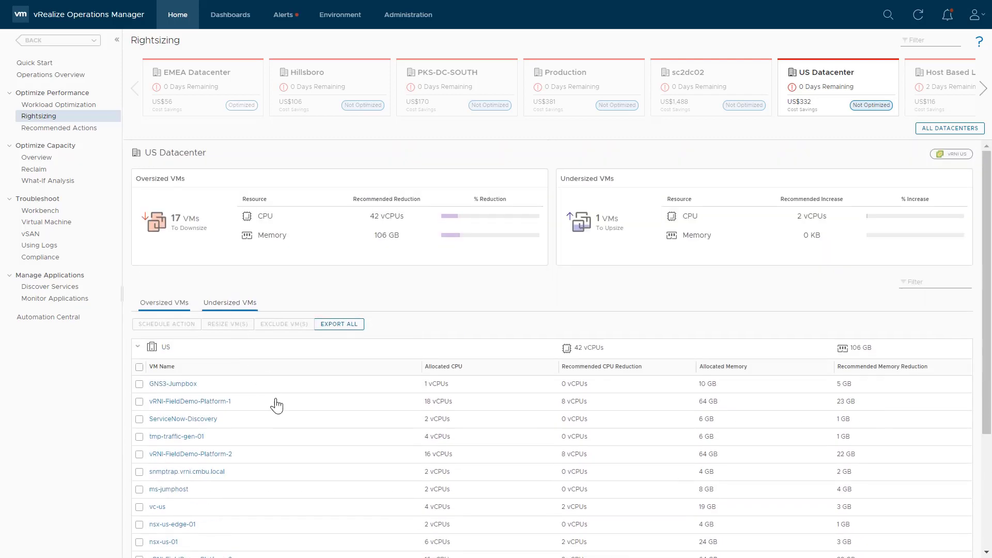
click(137, 347)
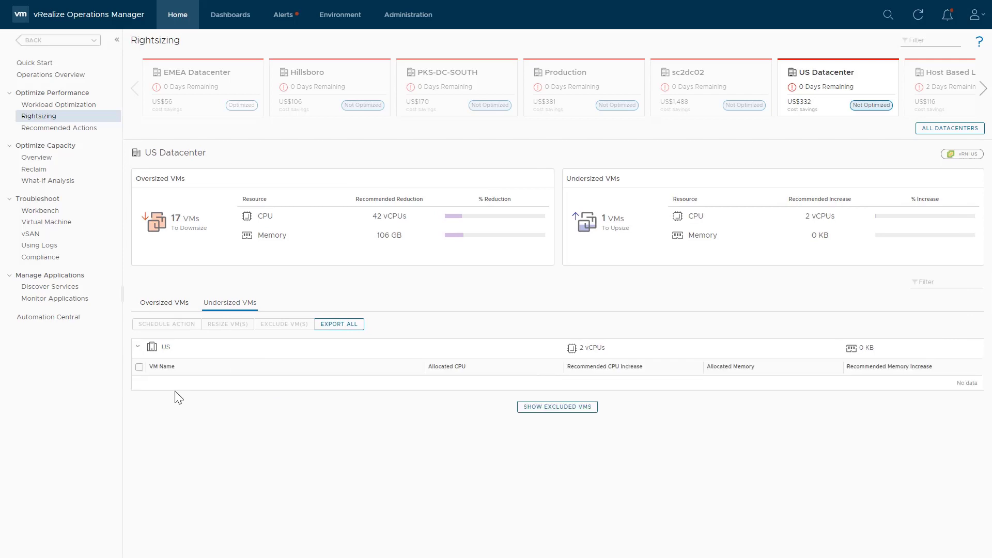
click(162, 304)
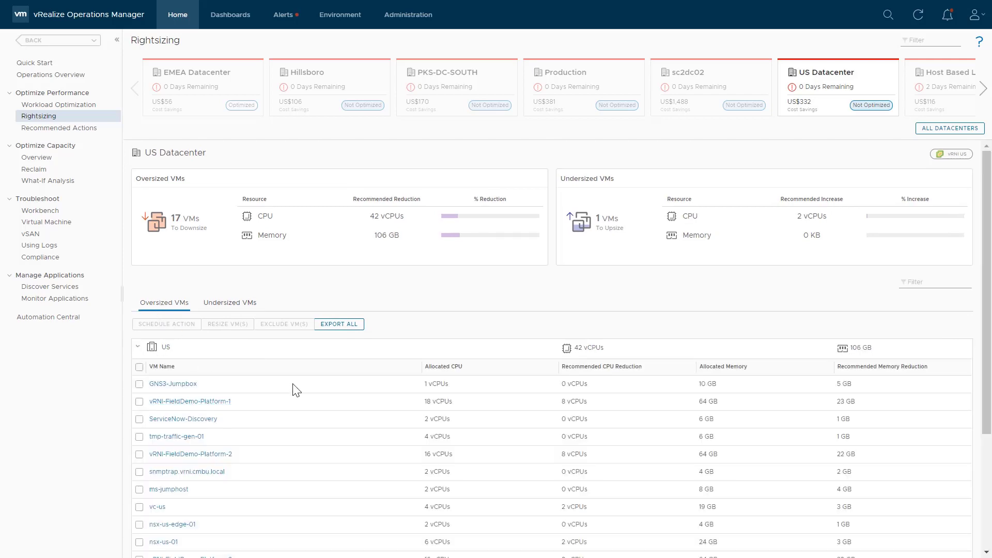
scroll(296, 390, down, 2)
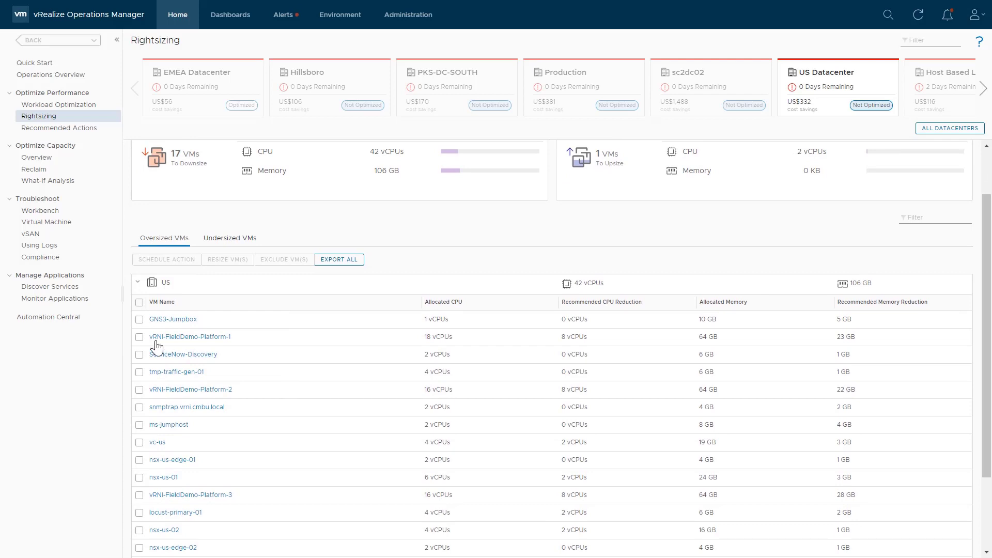
- Select GNS3-Jumpbox and try resizing its memory to 6 GB with the restart acknowledgement, then cancel
click(139, 319)
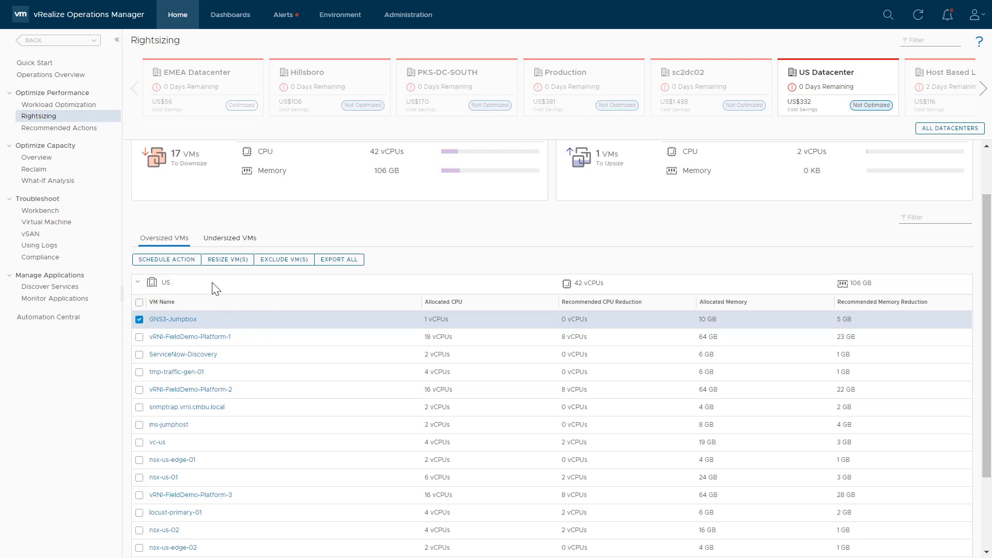
click(227, 260)
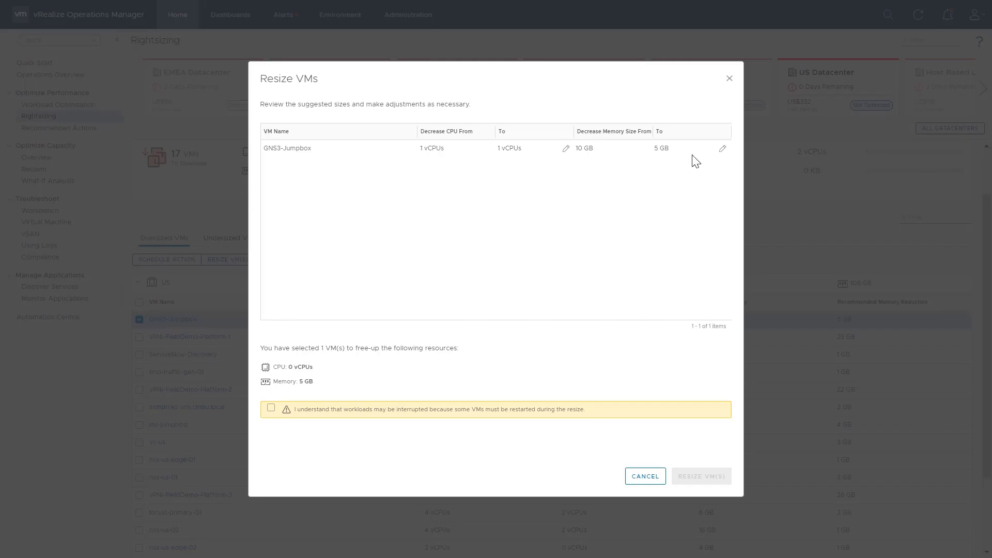
click(662, 148)
key(BackSpace)
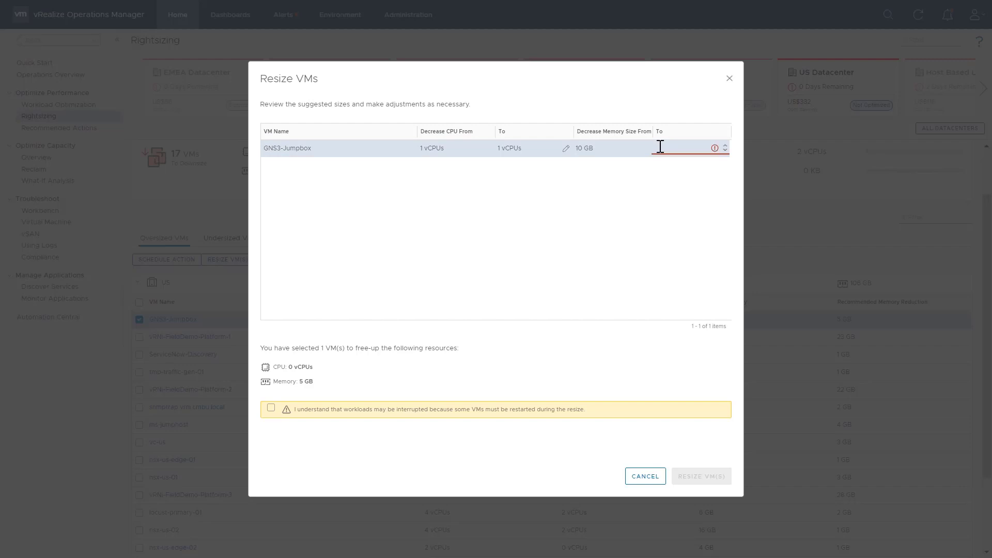
text(6)
click(491, 216)
click(271, 408)
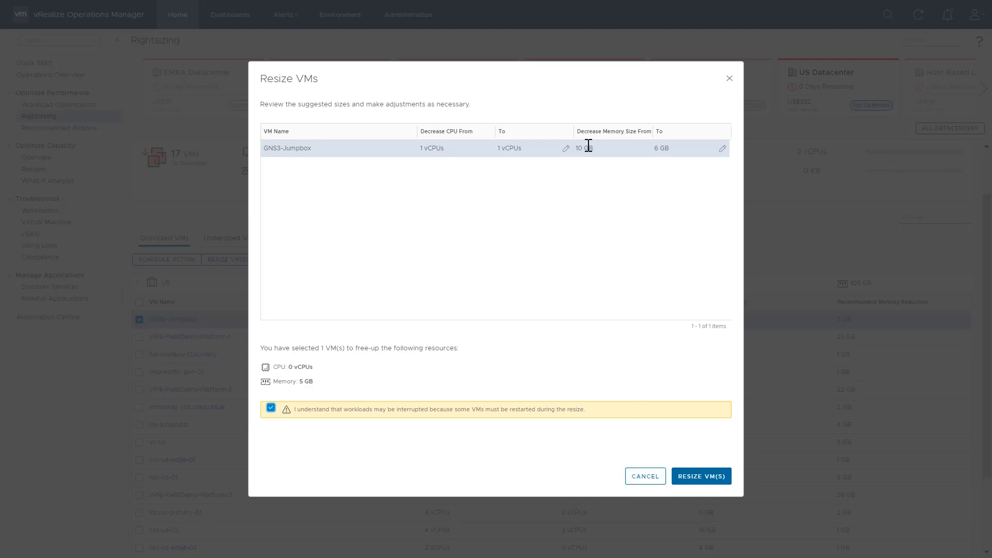
click(645, 477)
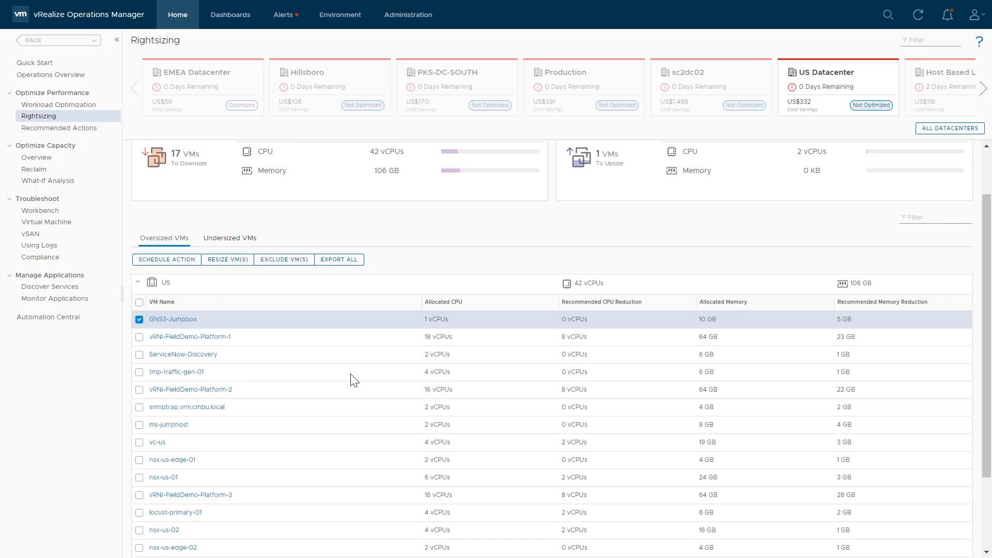
click(164, 260)
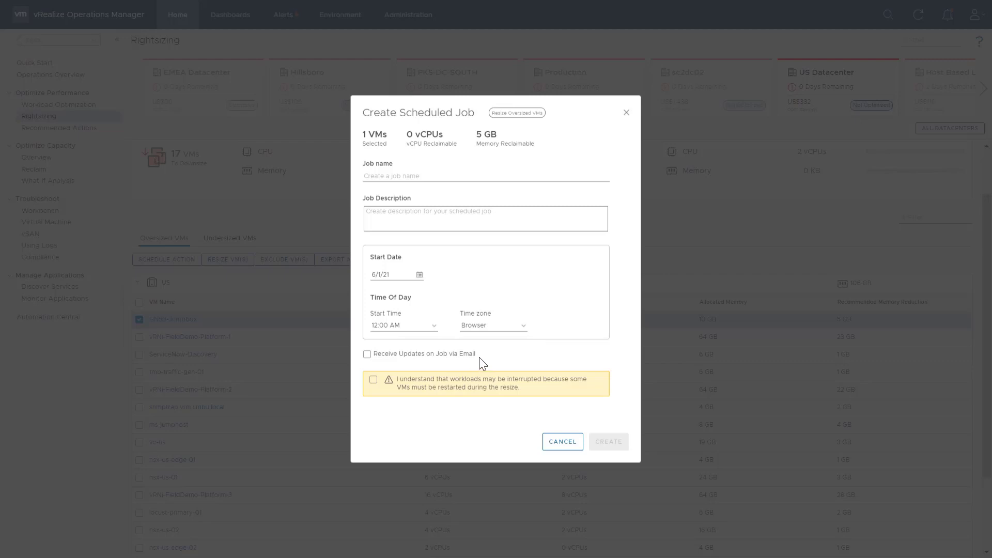
click(373, 381)
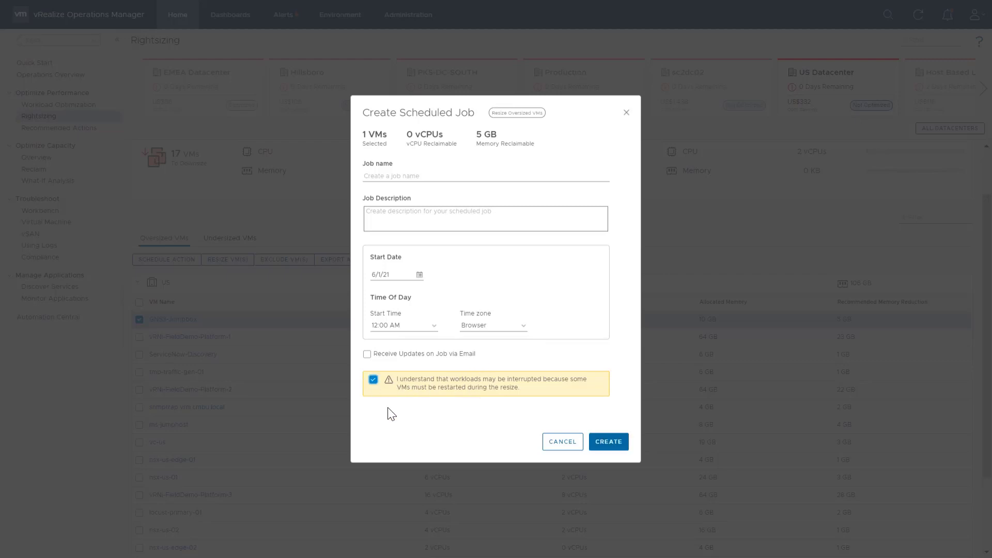
click(373, 379)
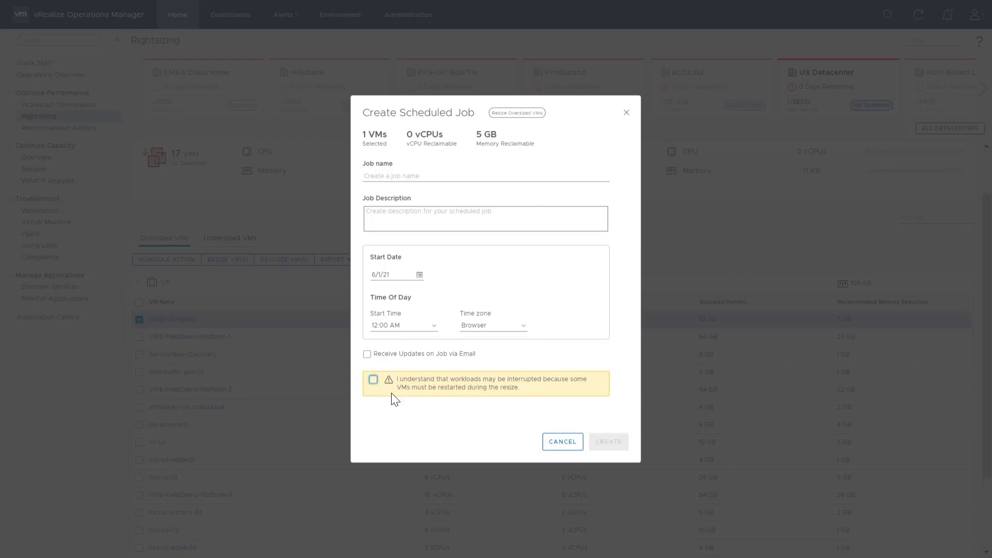
click(563, 441)
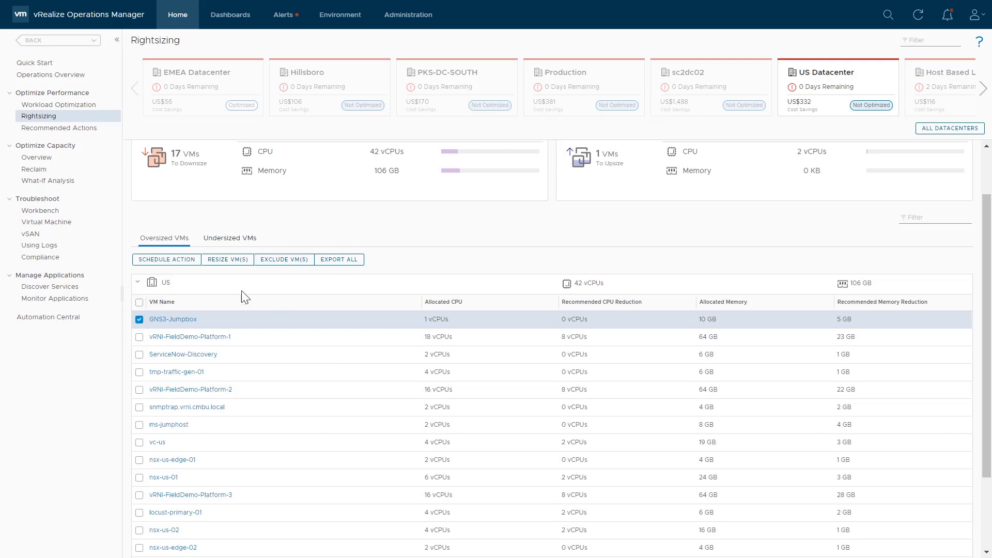
- Exclude GNS3-Jumpbox through vRNI-FieldDemo-Platform-2, the first five oversized VMs, from rightsizing
click(139, 336)
click(139, 354)
click(139, 372)
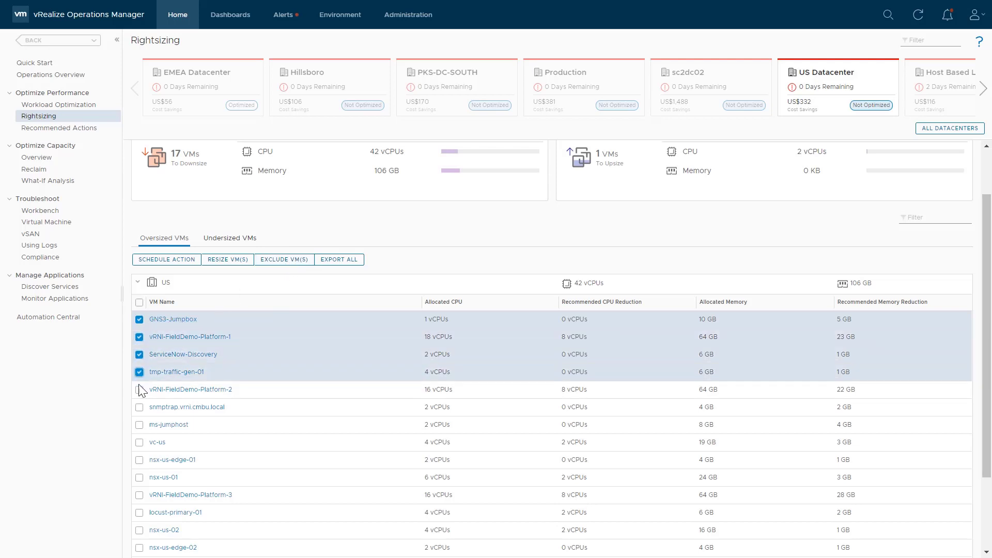
click(139, 389)
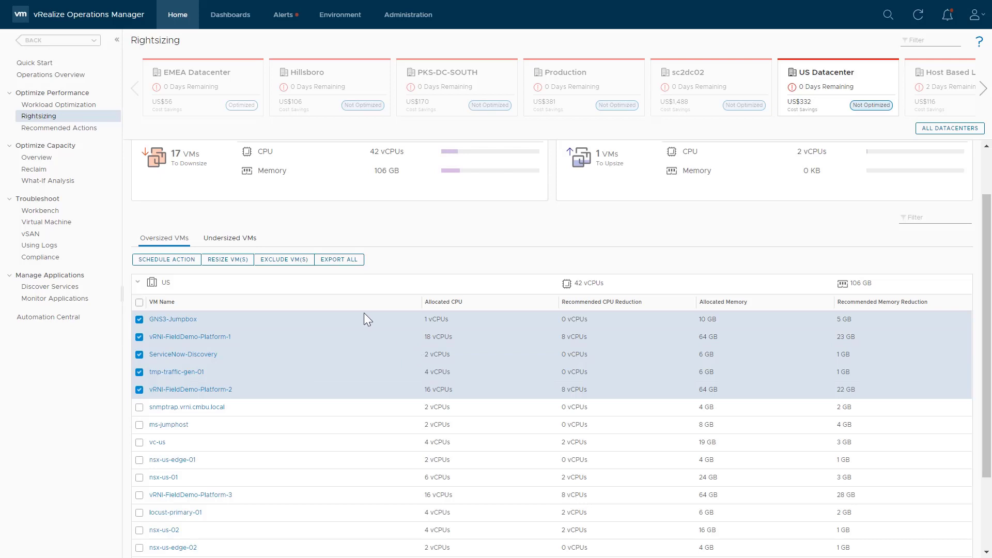
click(290, 265)
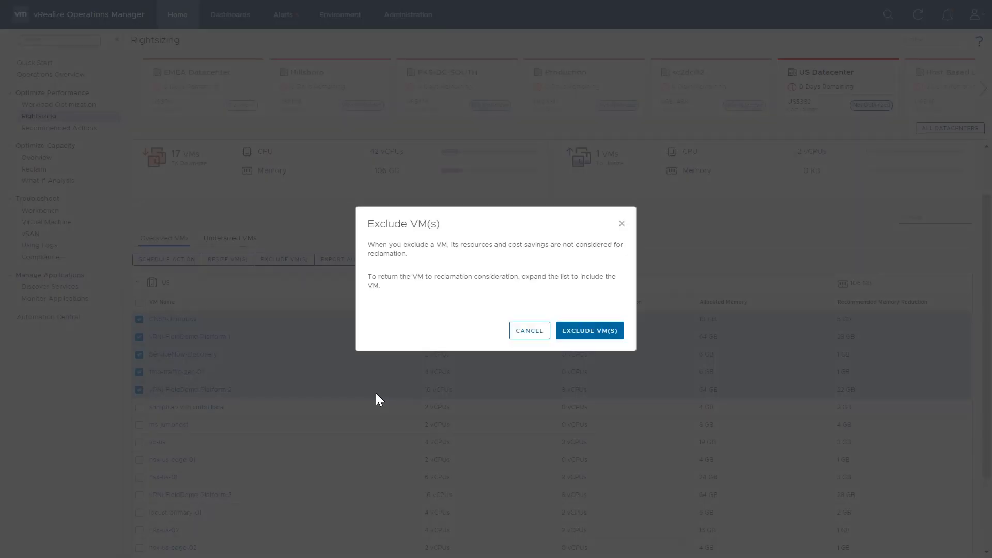
click(597, 333)
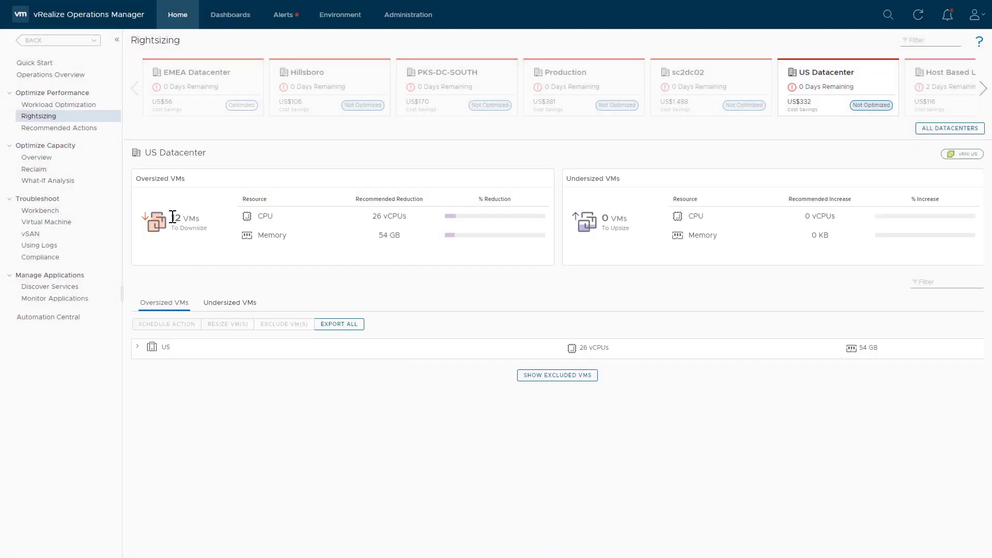
- Show the excluded VMs and include all five of them back into rightsizing
double_click(176, 217)
click(549, 376)
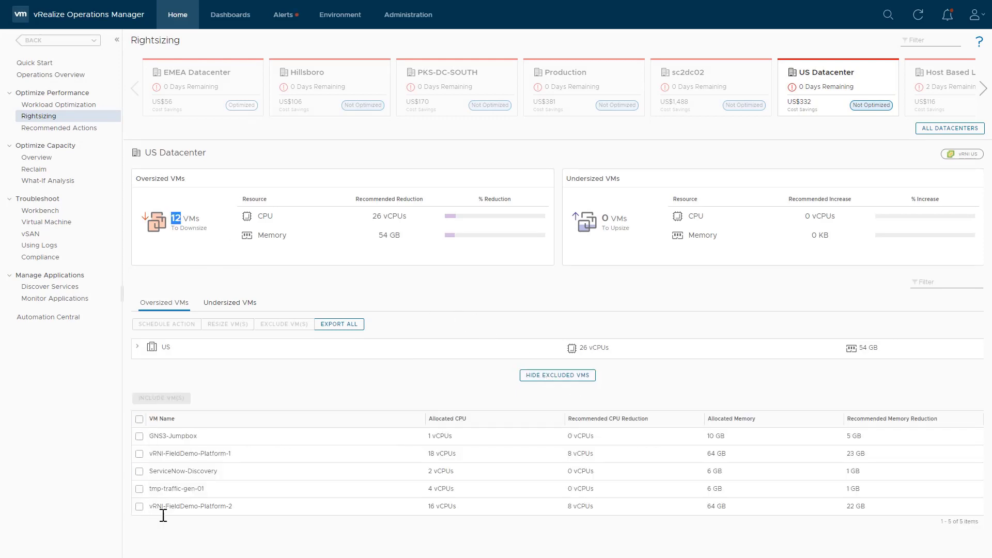
click(139, 436)
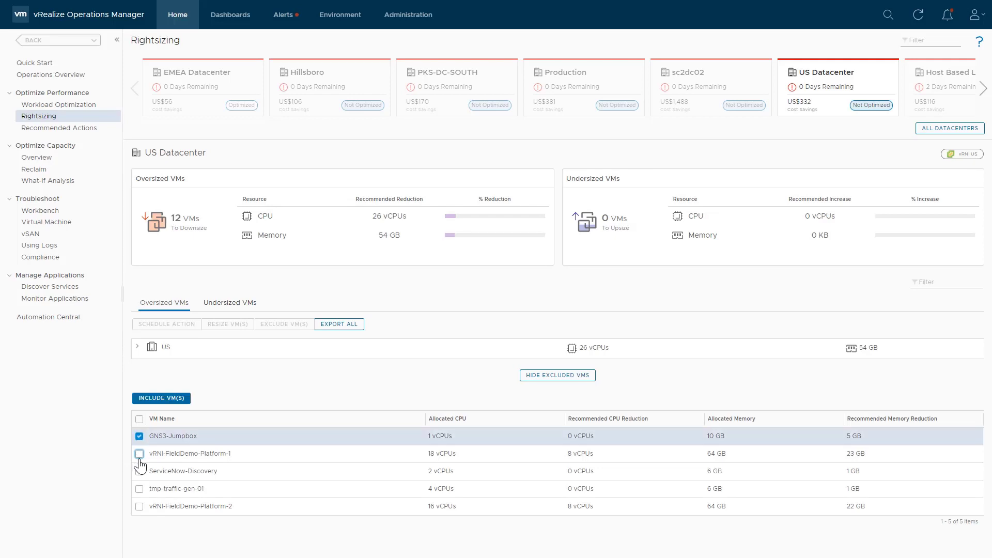
click(139, 454)
click(139, 471)
click(139, 489)
click(139, 506)
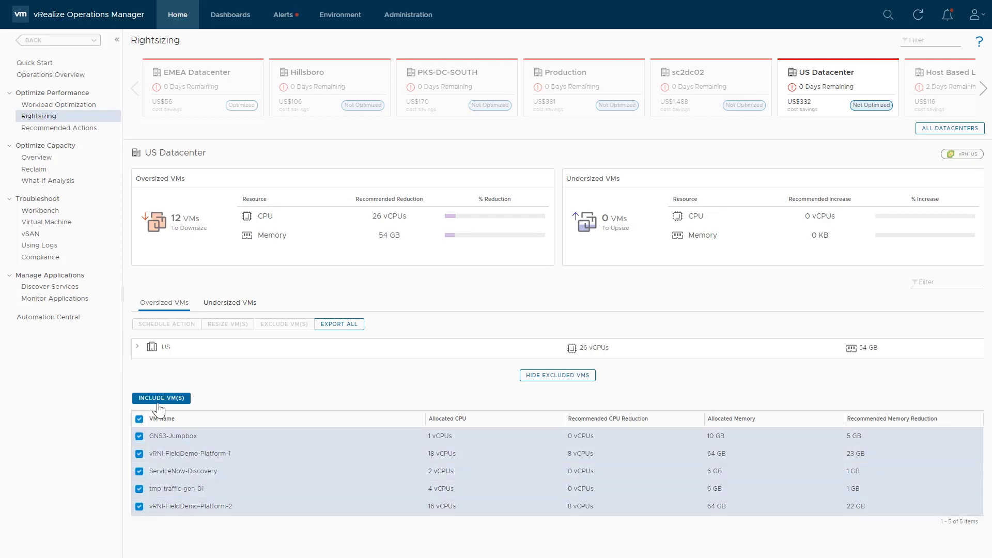
click(158, 402)
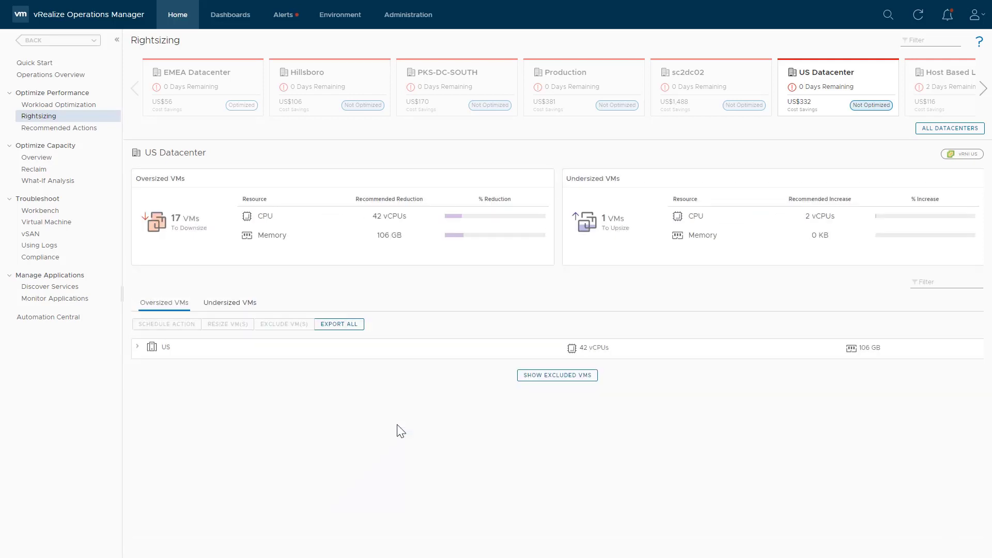
- Expand the US group to review the restored oversized VM list
click(137, 347)
scroll(362, 341, down, 1)
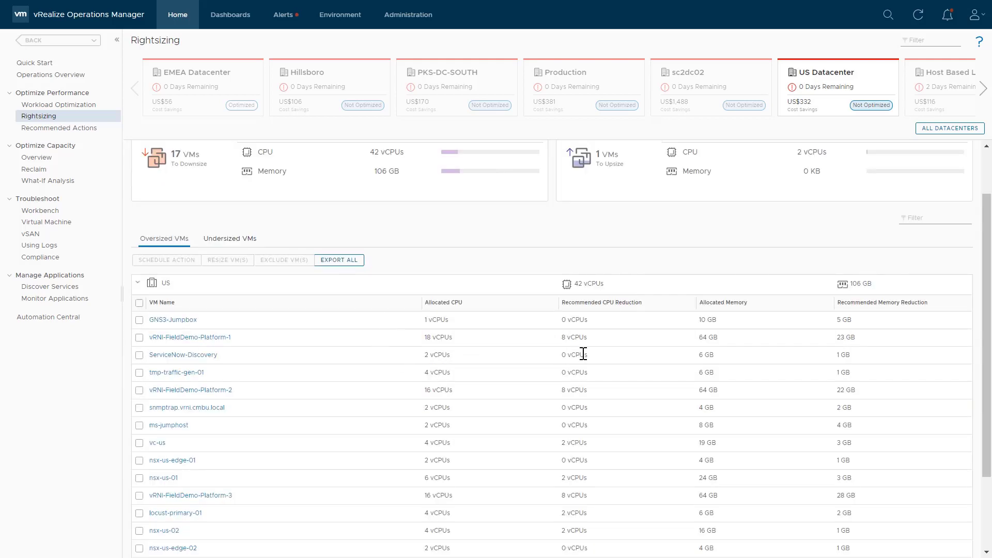
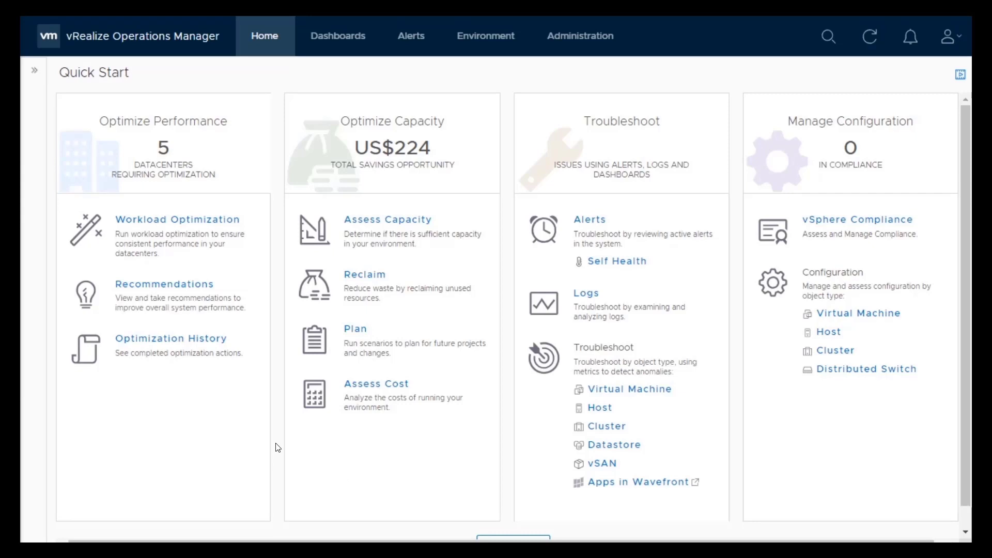
- Open Workload Optimization for the BCA and Secondary Apps datacenter and set its utilization objective to Balance
click(217, 226)
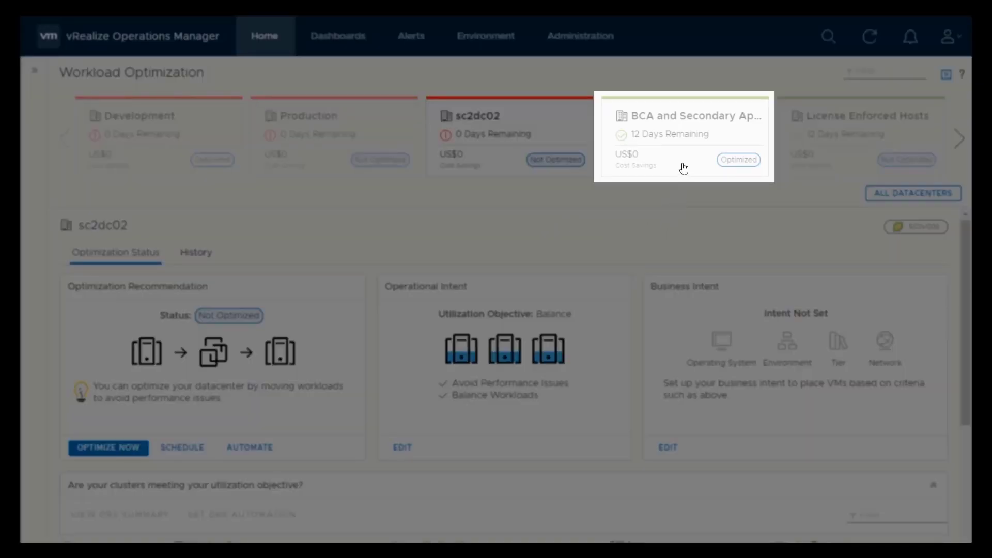
click(681, 167)
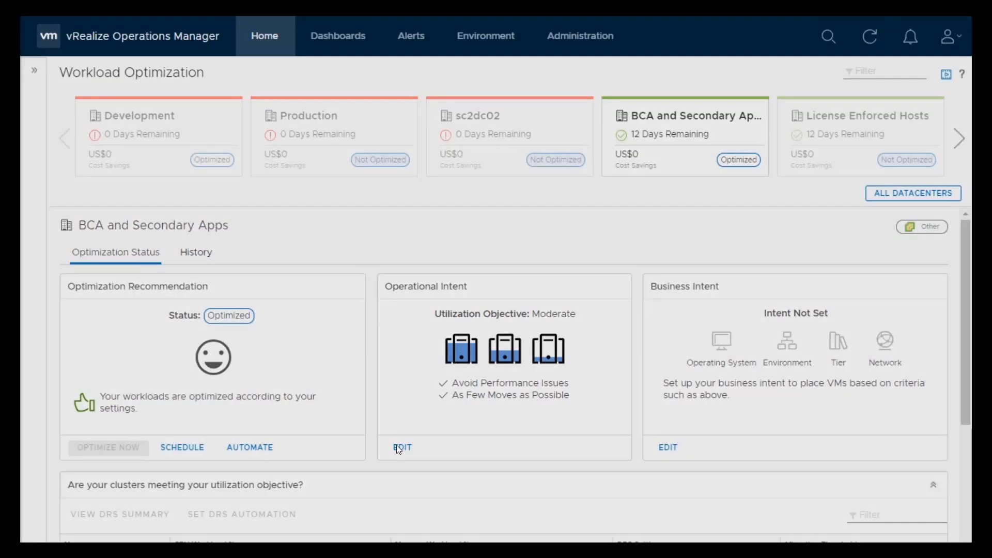
click(401, 447)
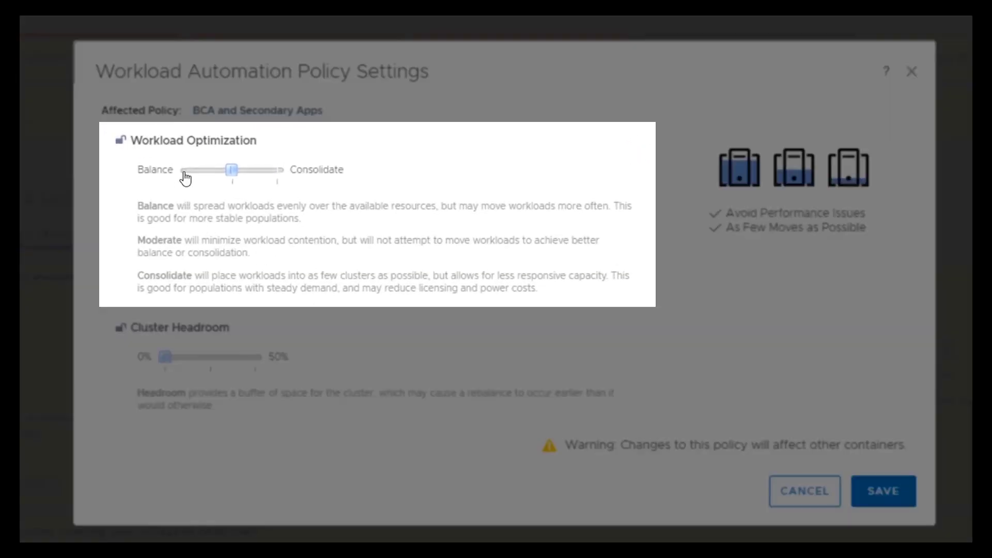
click(185, 173)
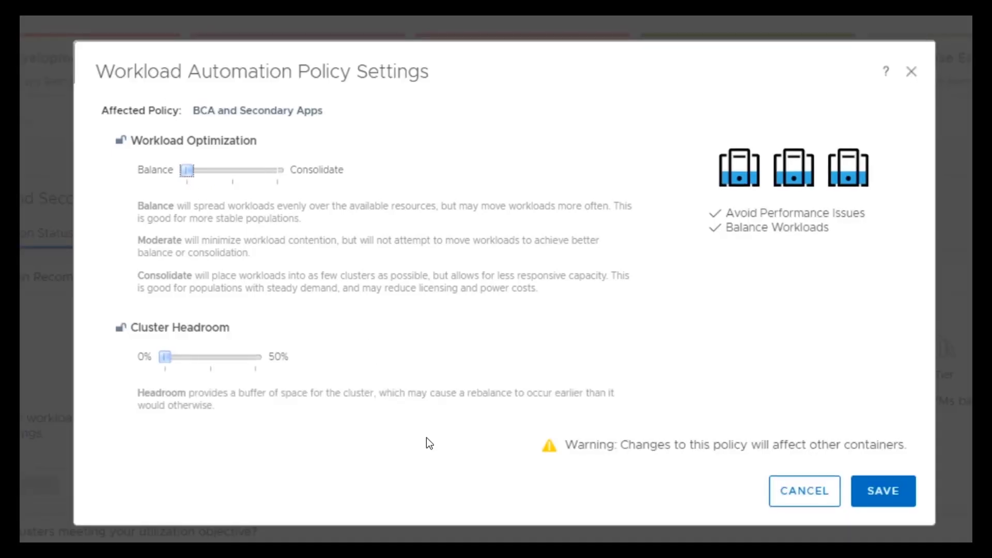
click(883, 491)
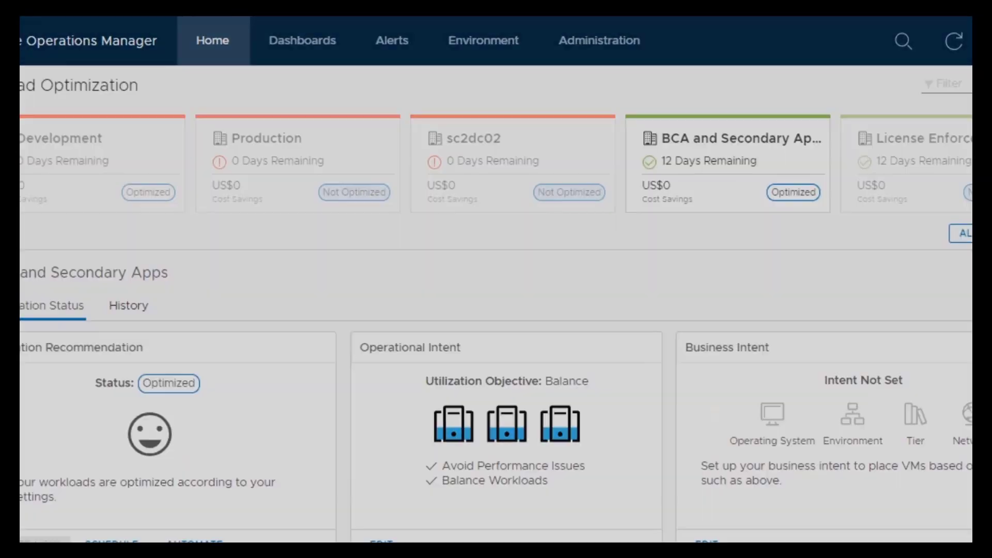
- Enable cluster-based business intent and include the SLA Tiering Gold tag under the Tier category
click(668, 448)
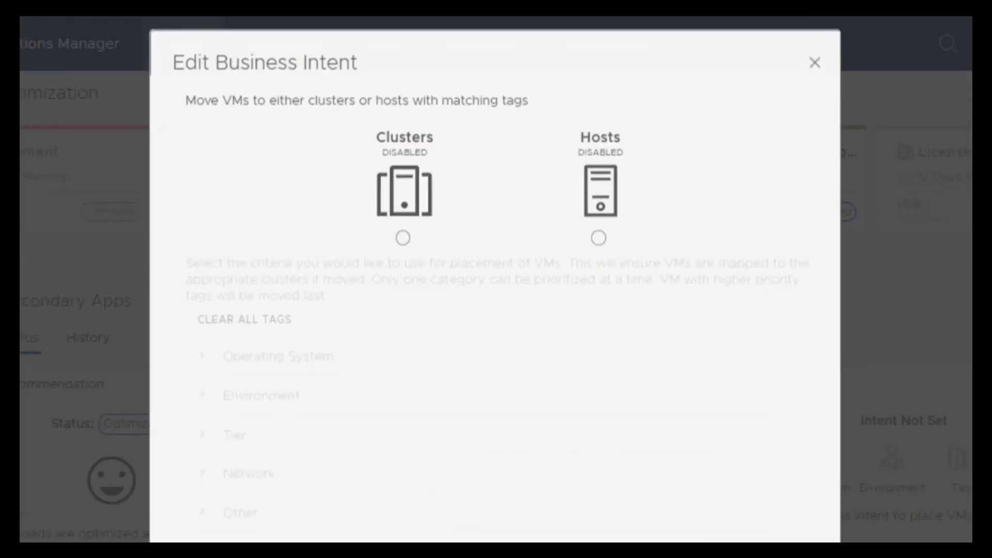
click(402, 239)
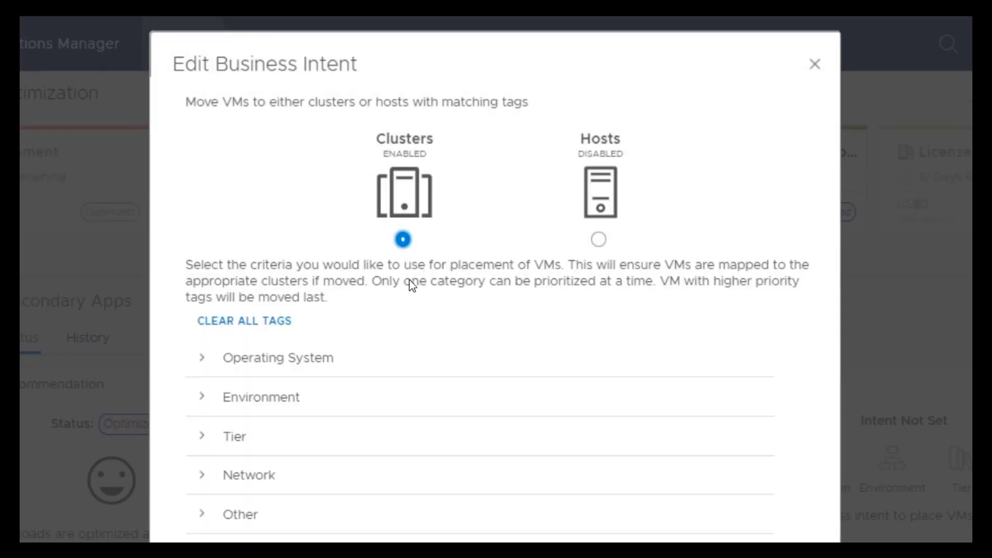
click(231, 445)
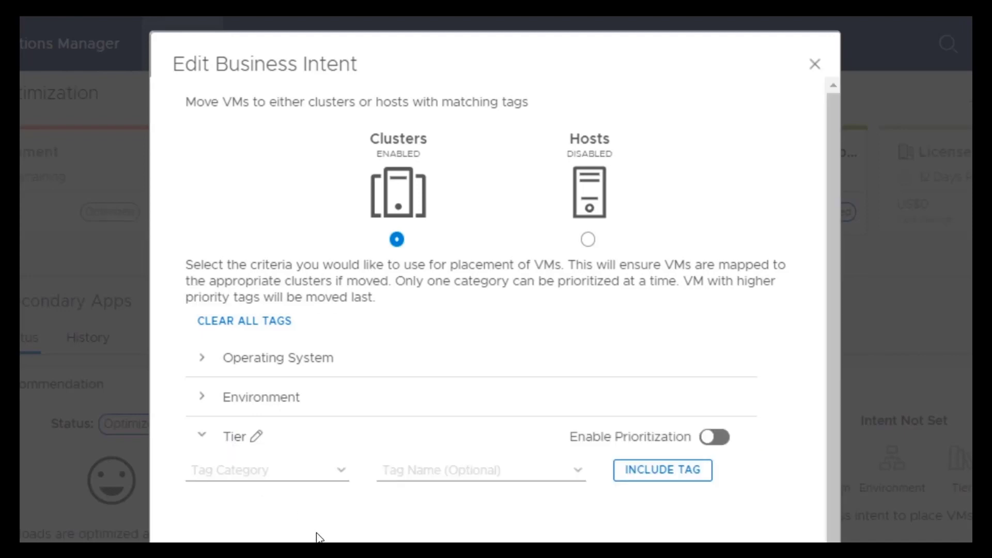
click(341, 481)
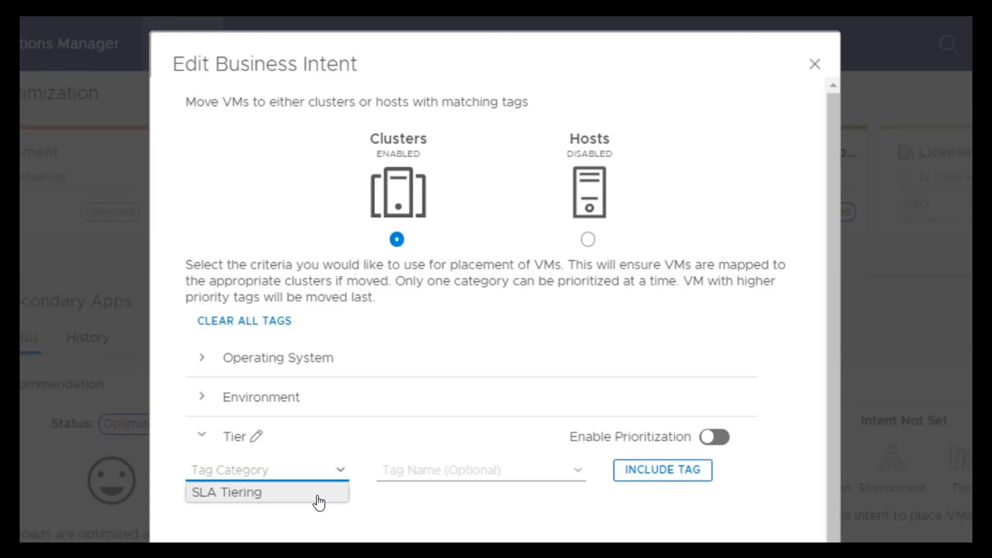
click(319, 502)
click(579, 471)
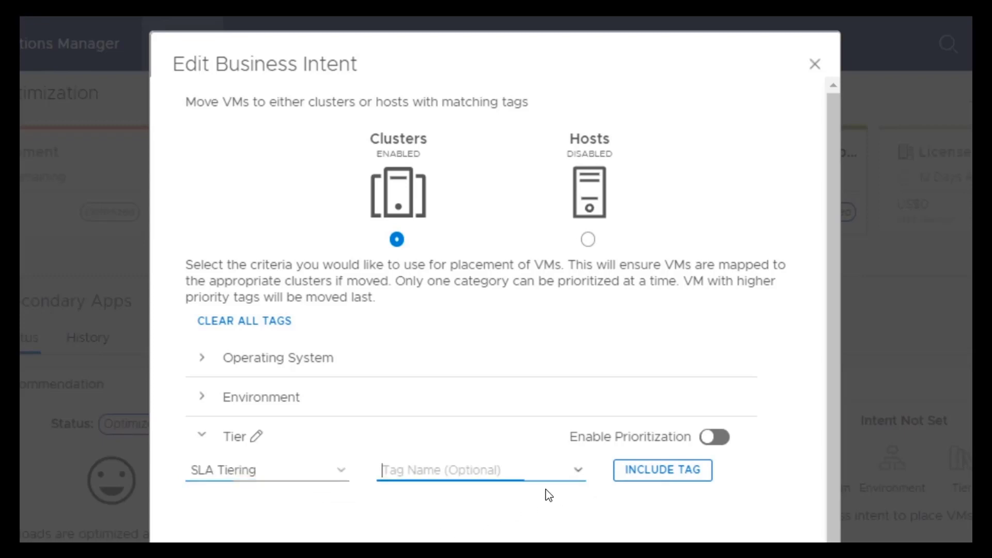
click(548, 491)
click(643, 470)
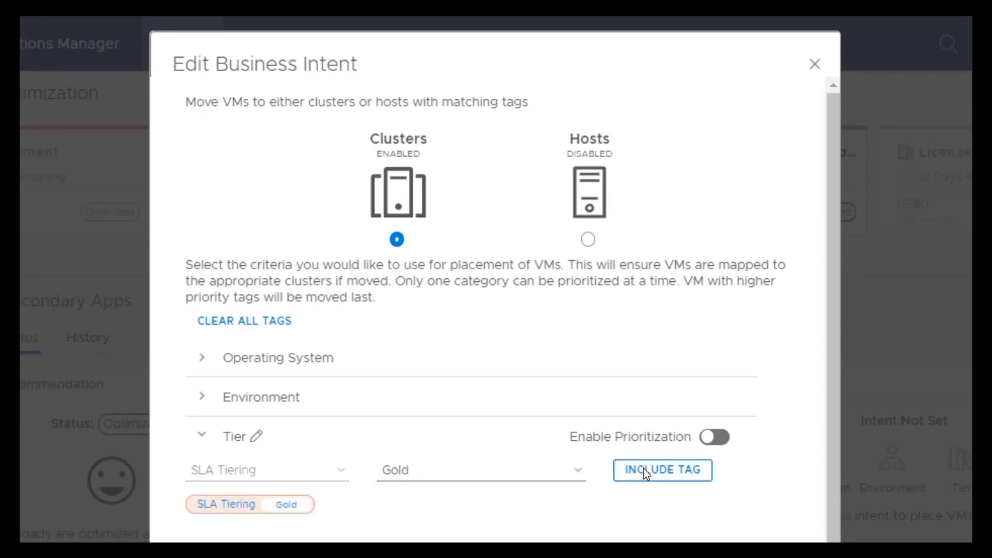
- Include the SLA Tiering Silver tag, enable tier prioritization, and save the business intent
click(579, 472)
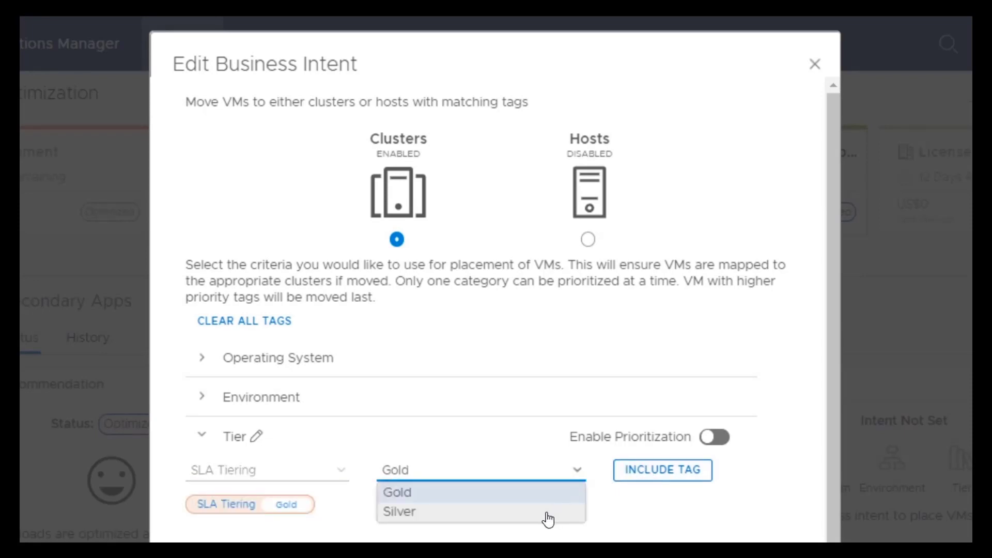
click(548, 517)
click(656, 471)
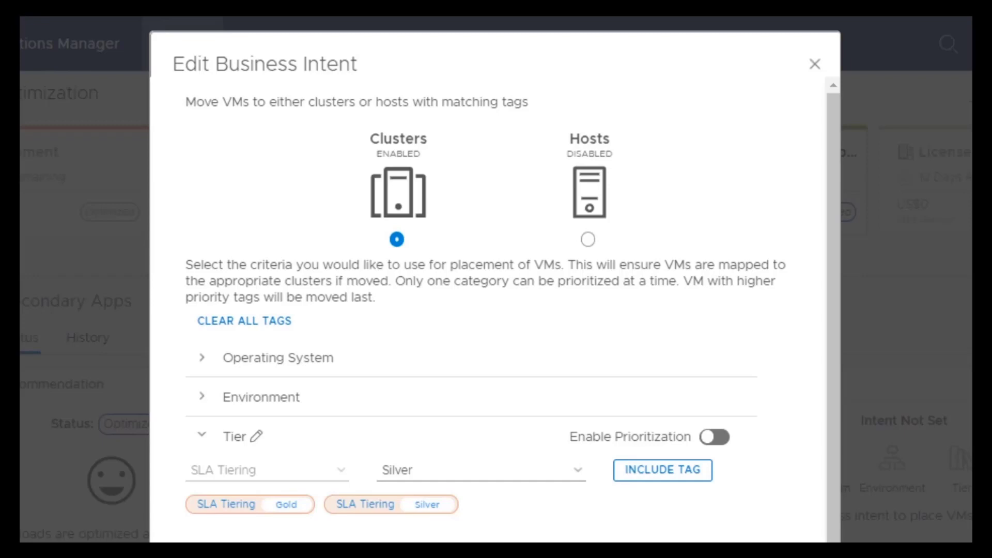
click(595, 440)
click(596, 439)
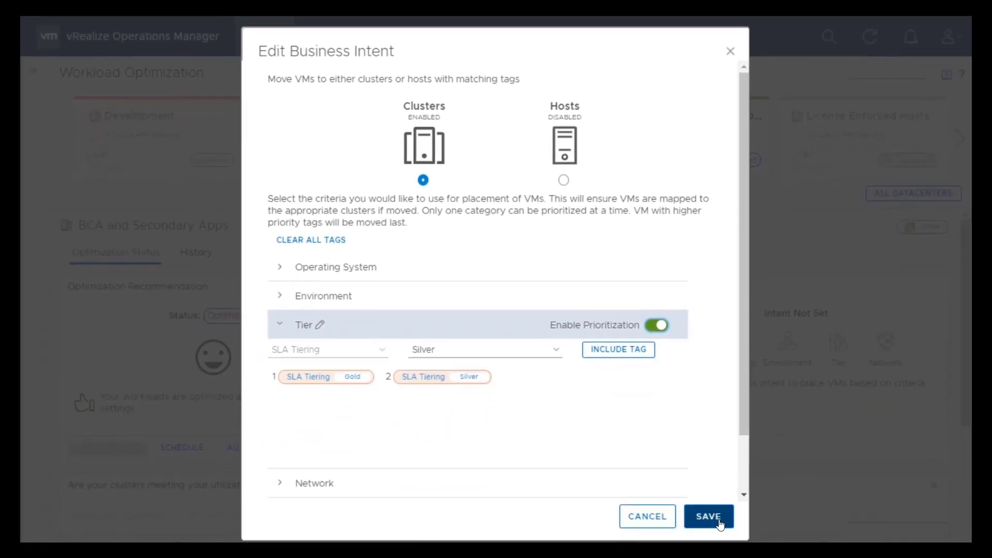
click(709, 517)
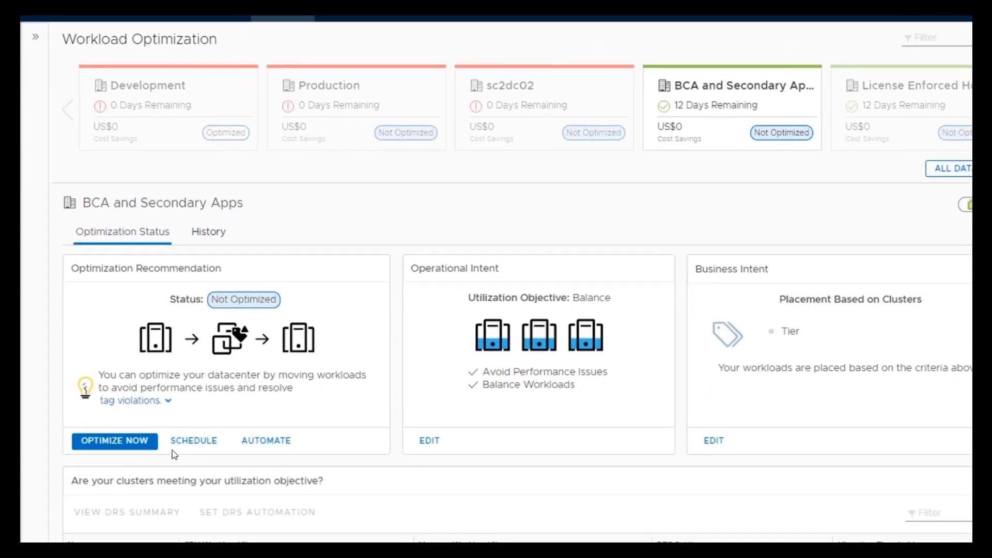
- Run Optimize Now on BCA and Secondary Apps, begin the proposed moves, and refresh to review cluster utilization
click(235, 337)
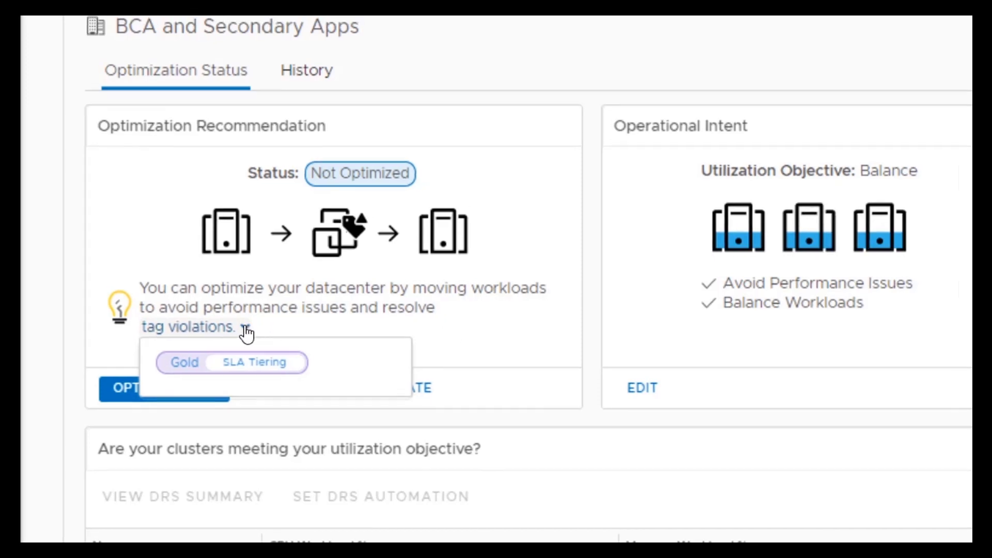
click(245, 328)
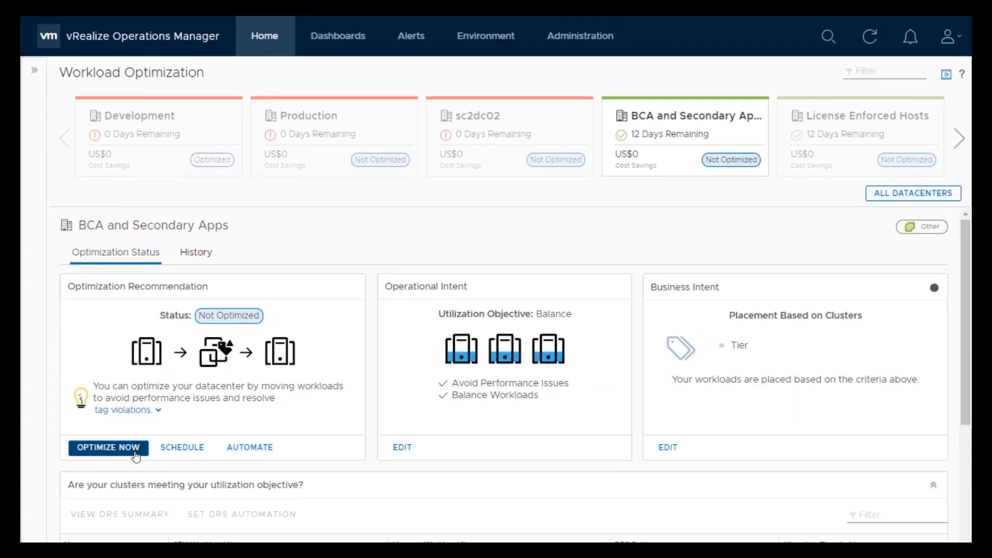
click(135, 456)
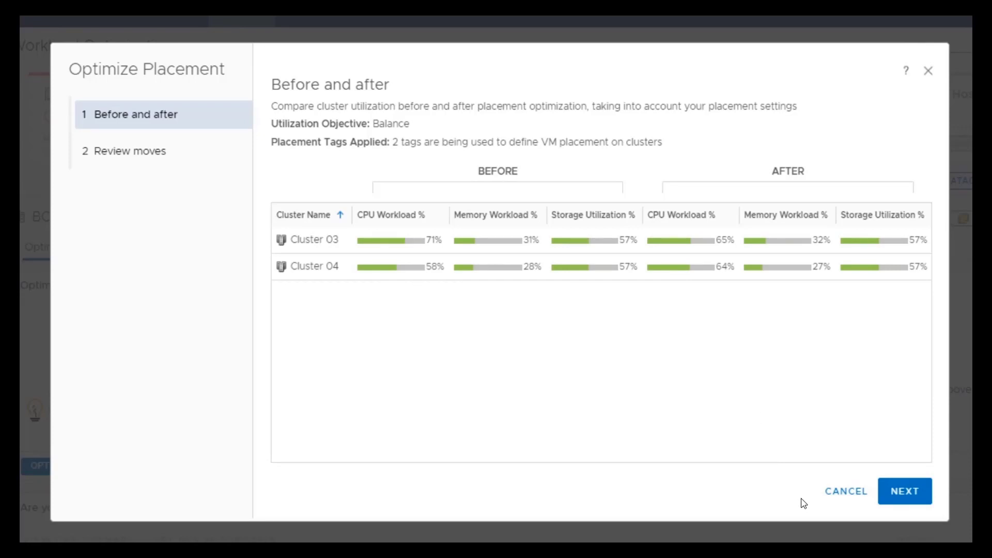
click(912, 495)
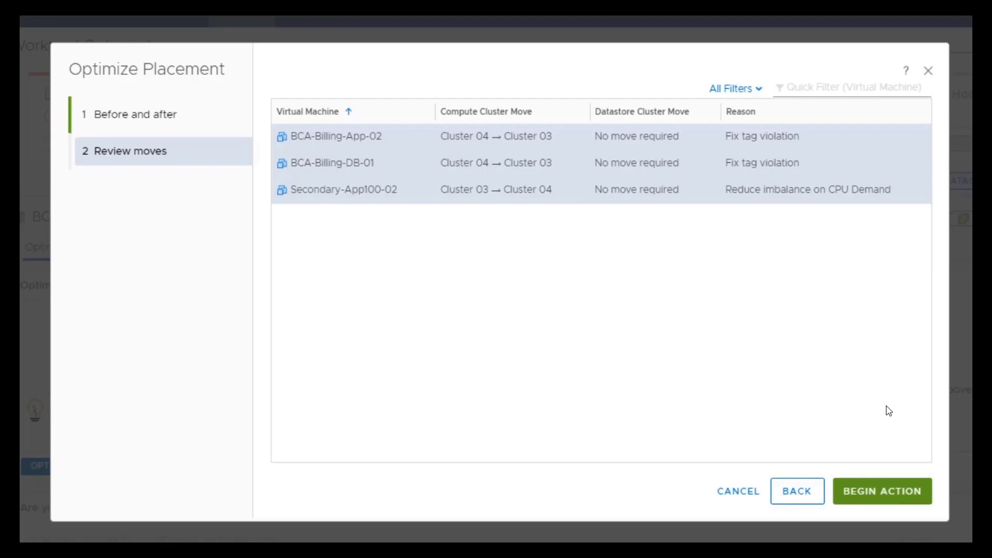
click(894, 492)
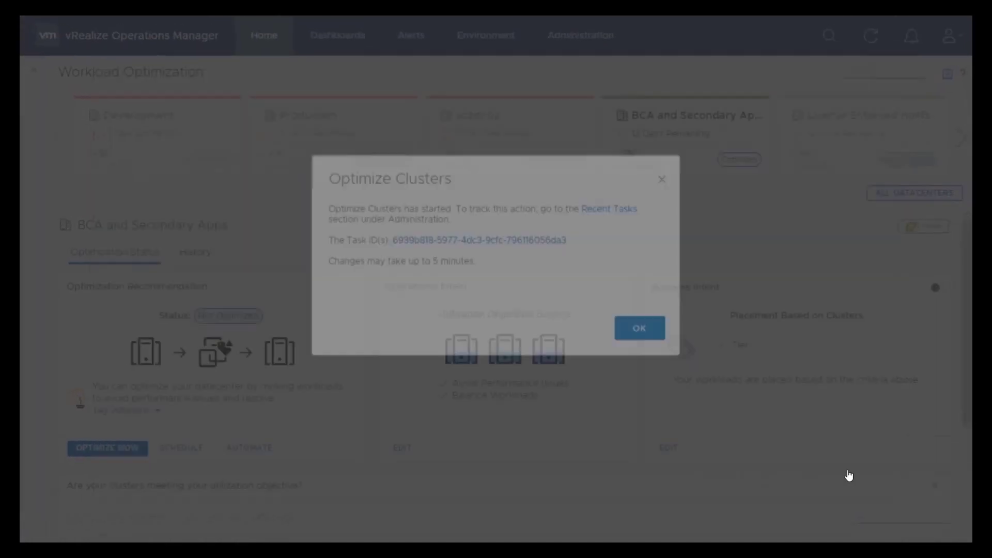
click(633, 356)
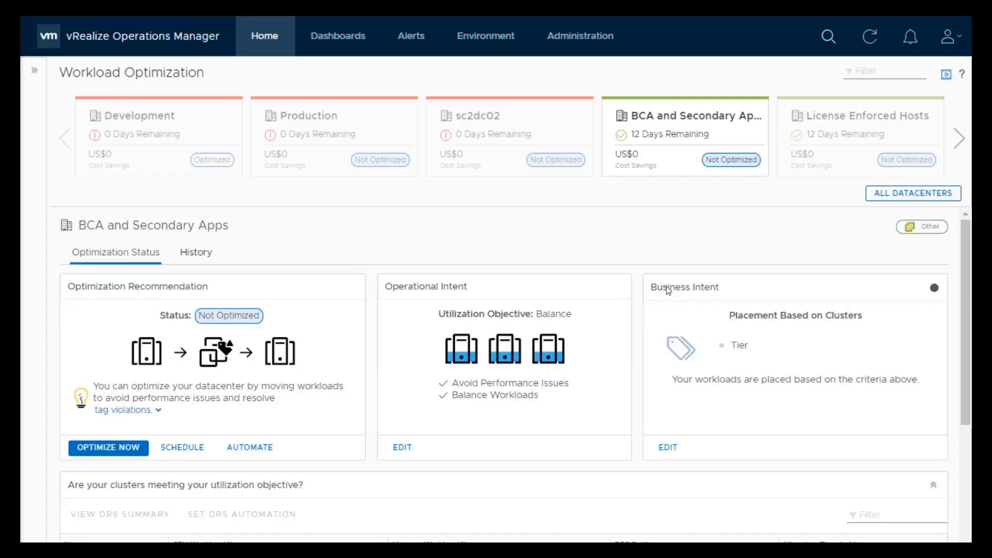
click(870, 38)
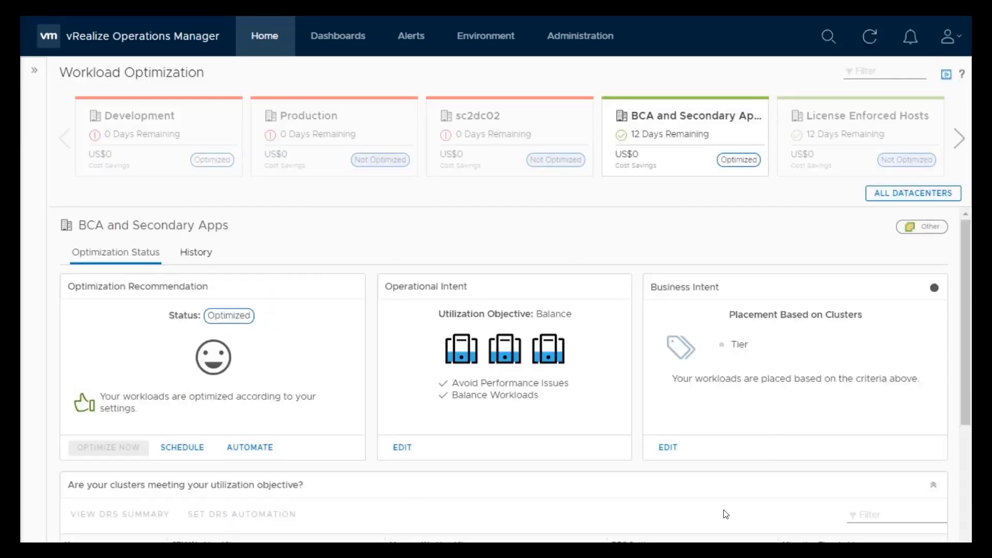
click(964, 479)
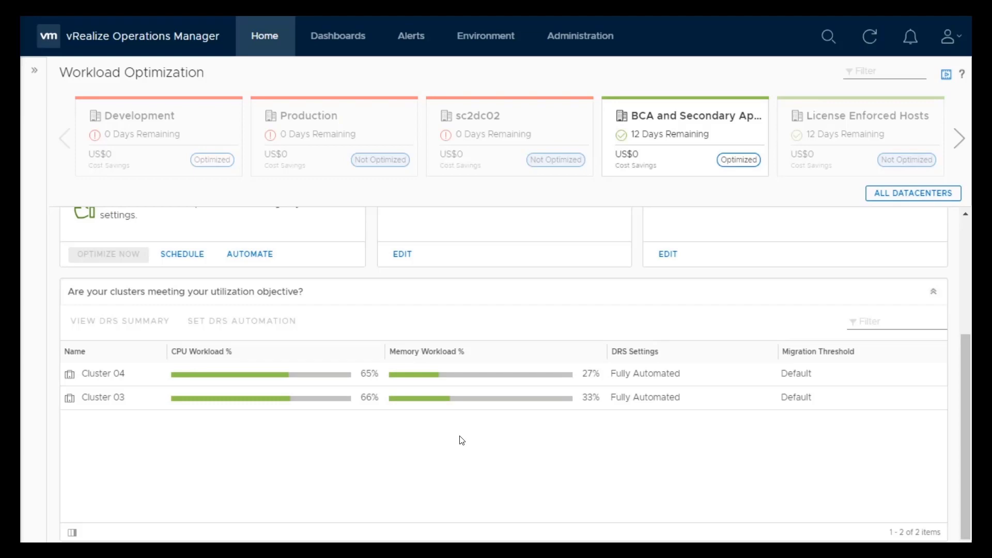
- Switch to the browser, open the Customer Database bookmark, and filter names by corp
key(alt+Tab)
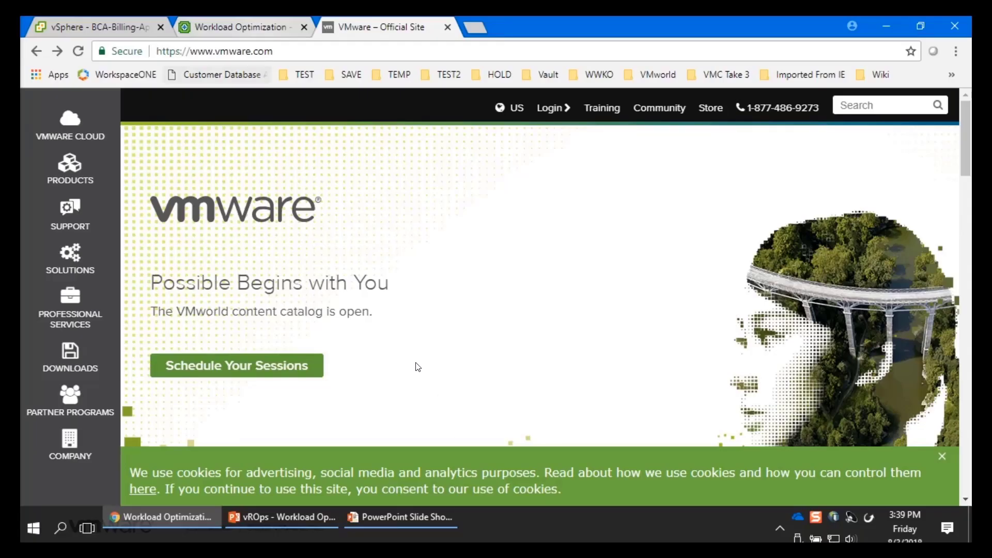
click(207, 76)
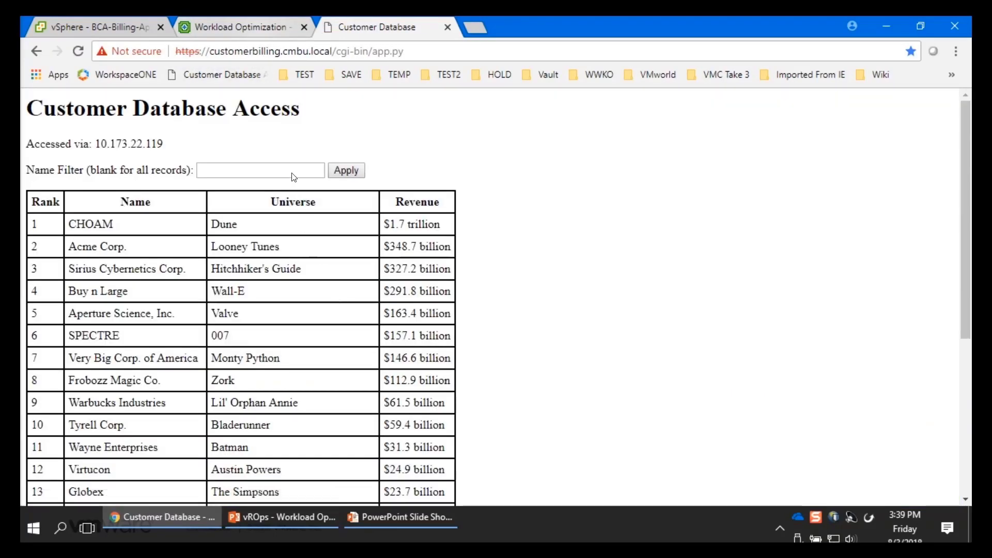
click(291, 168)
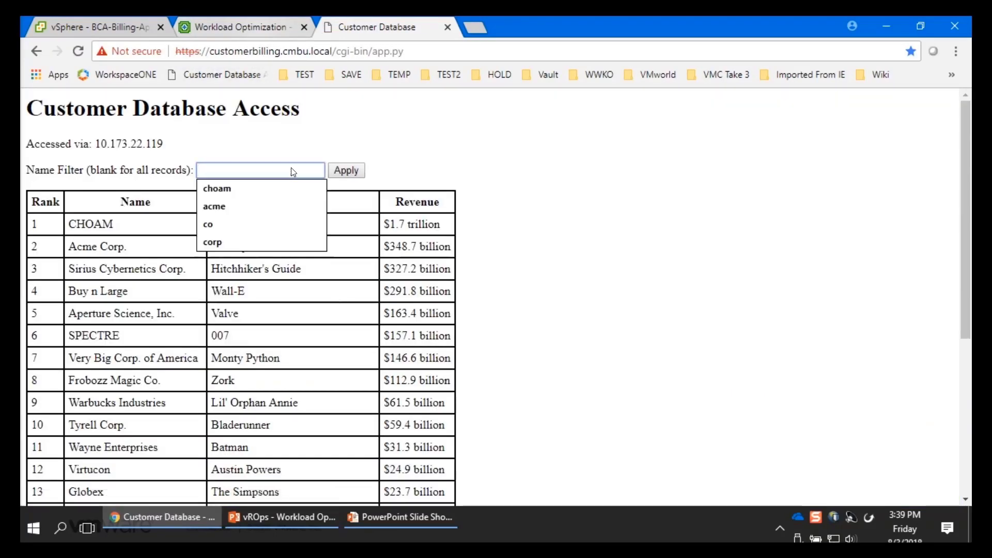
text(corp)
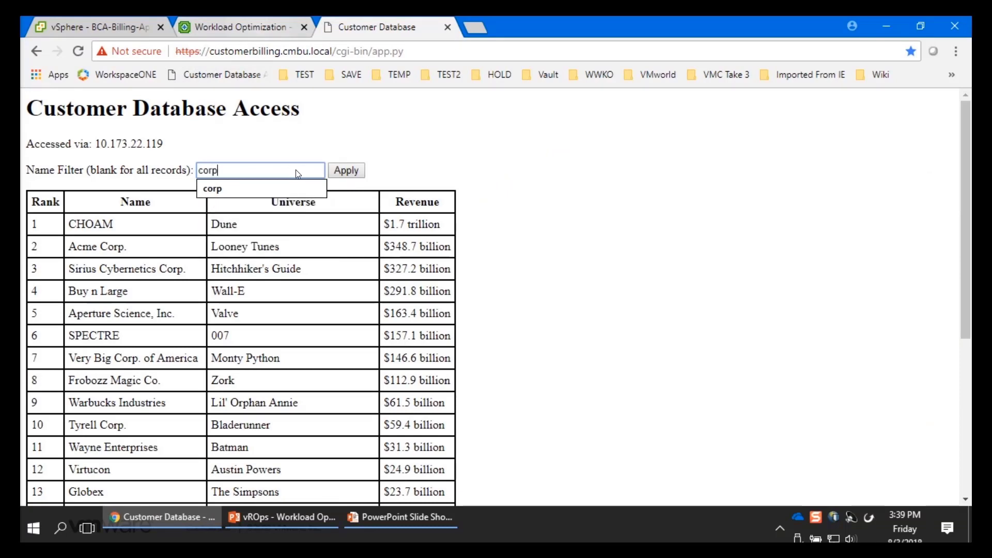
click(346, 172)
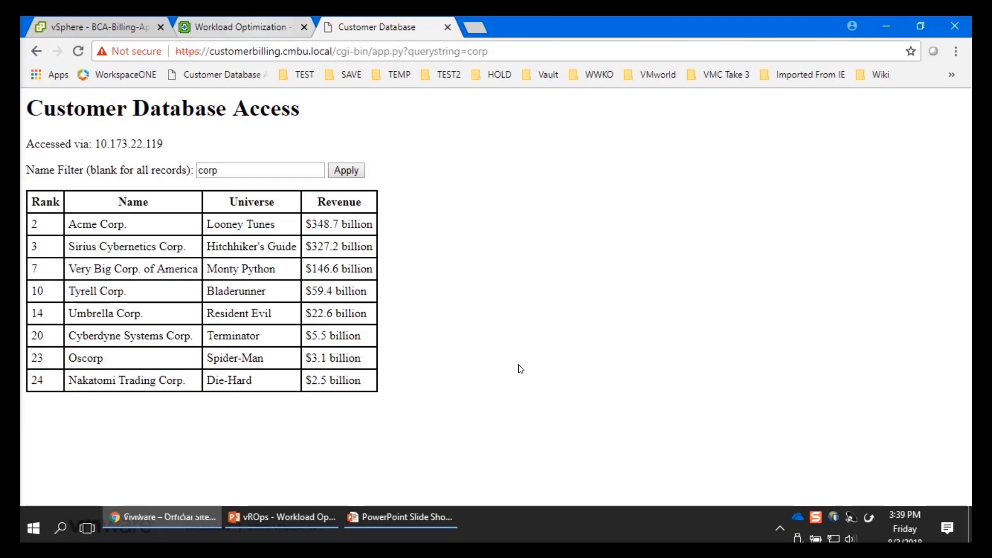
key(alt+Tab)
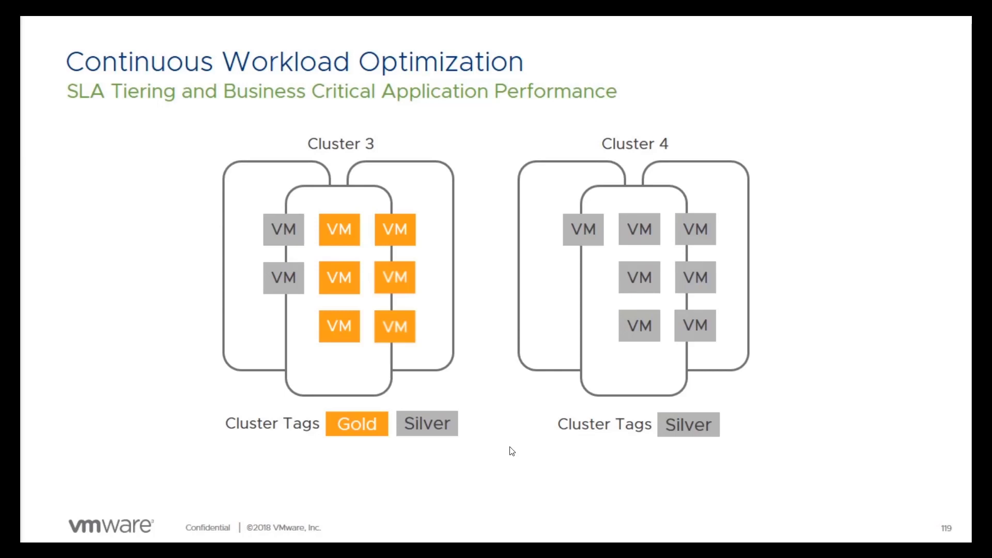
key(Right)
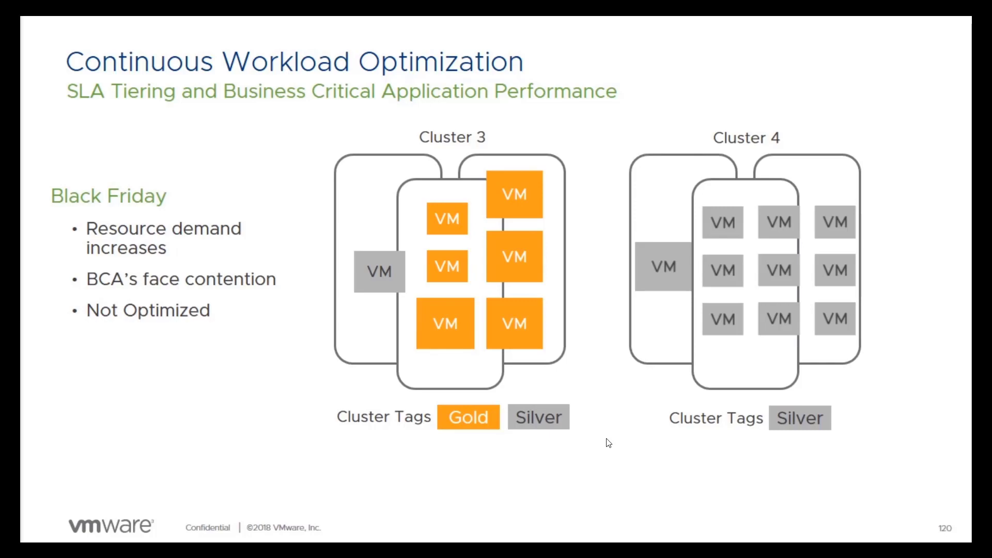
key(alt+Tab)
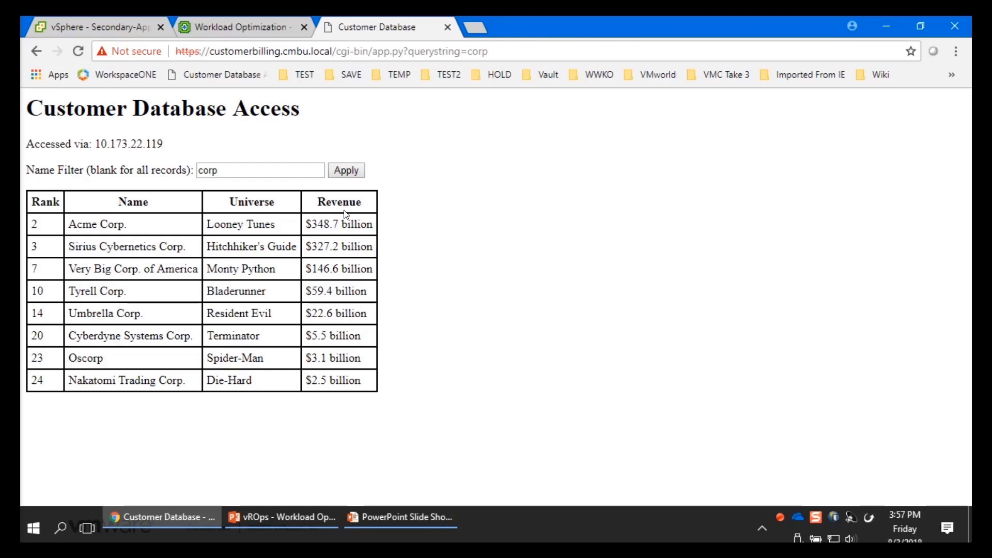
- Reapply the corp name filter on the Customer Database page
click(346, 172)
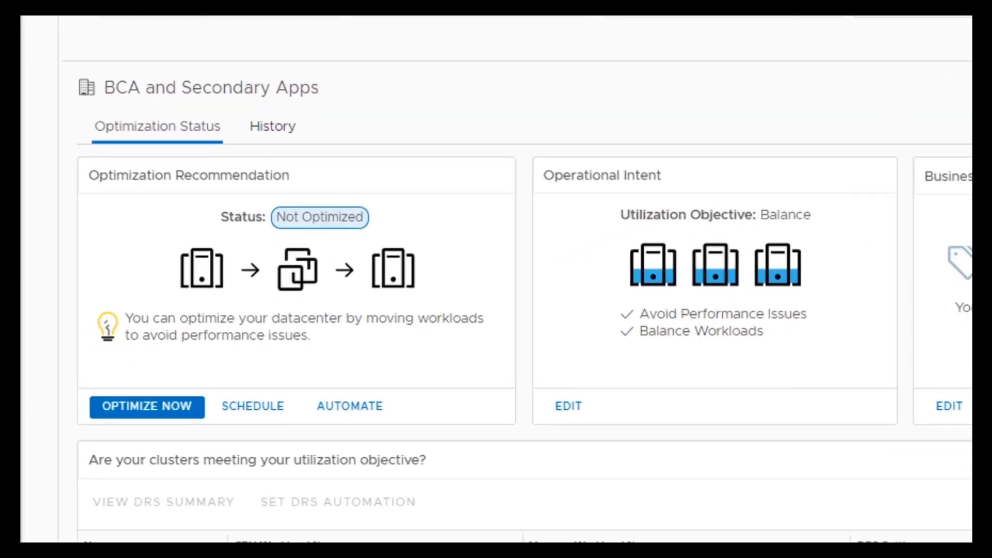
- Optimize BCA and Secondary Apps again, moving Secondary-App100-01 and Secondary-App100-03 from Cluster 03 to Cluster 04
click(573, 316)
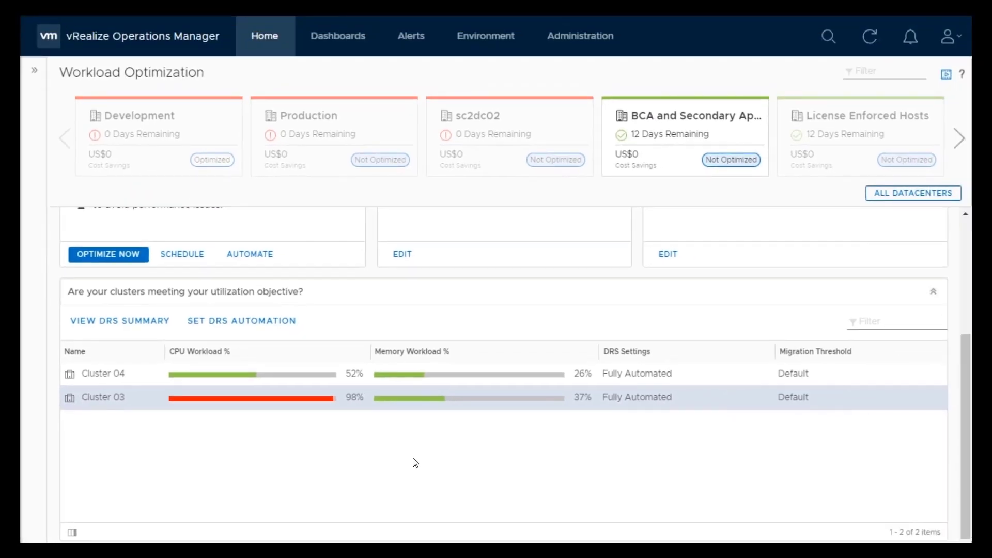
click(964, 265)
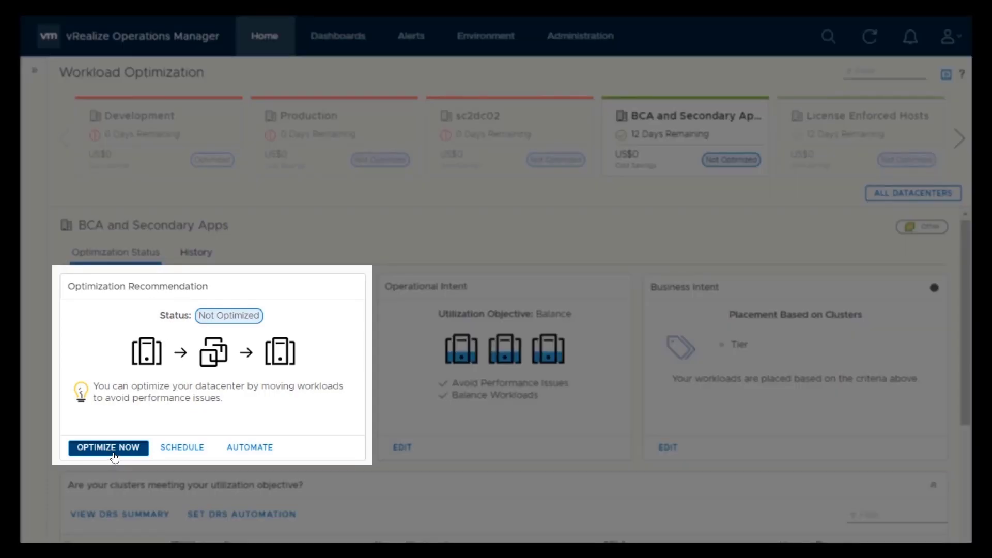
click(114, 454)
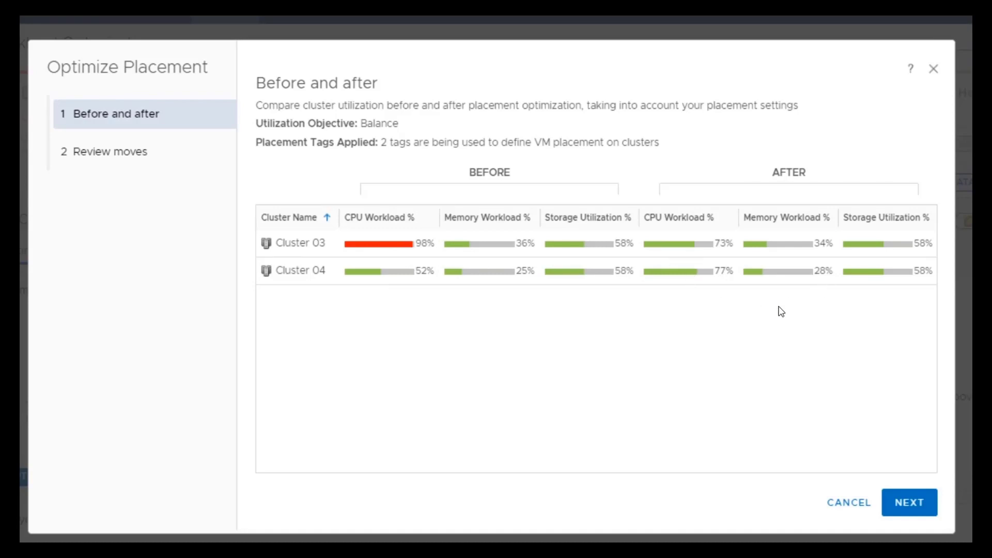
click(905, 510)
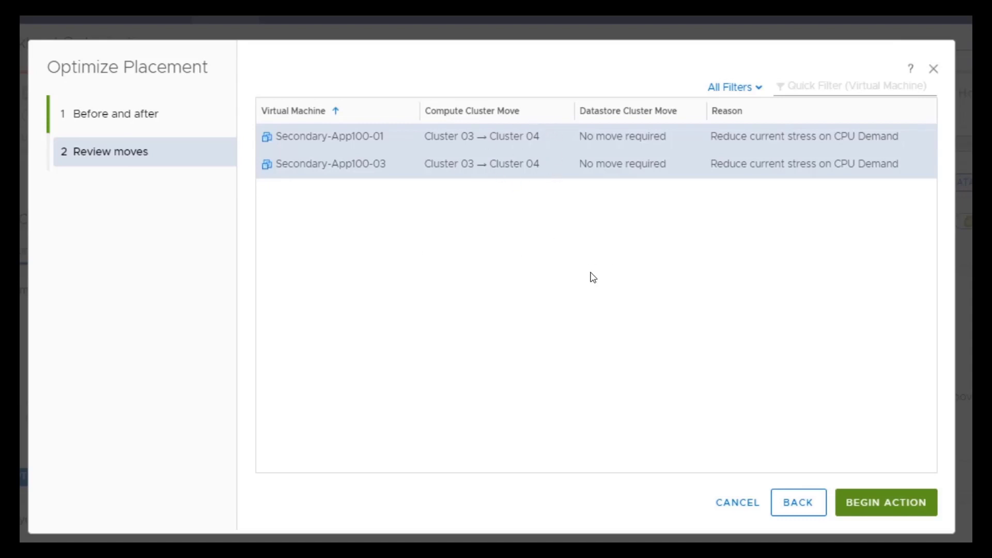
click(887, 504)
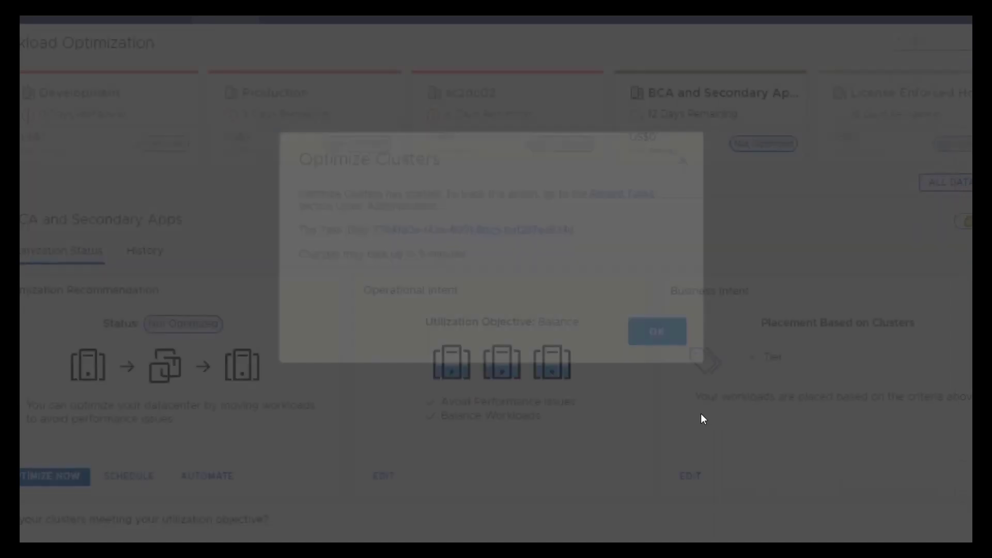
click(657, 332)
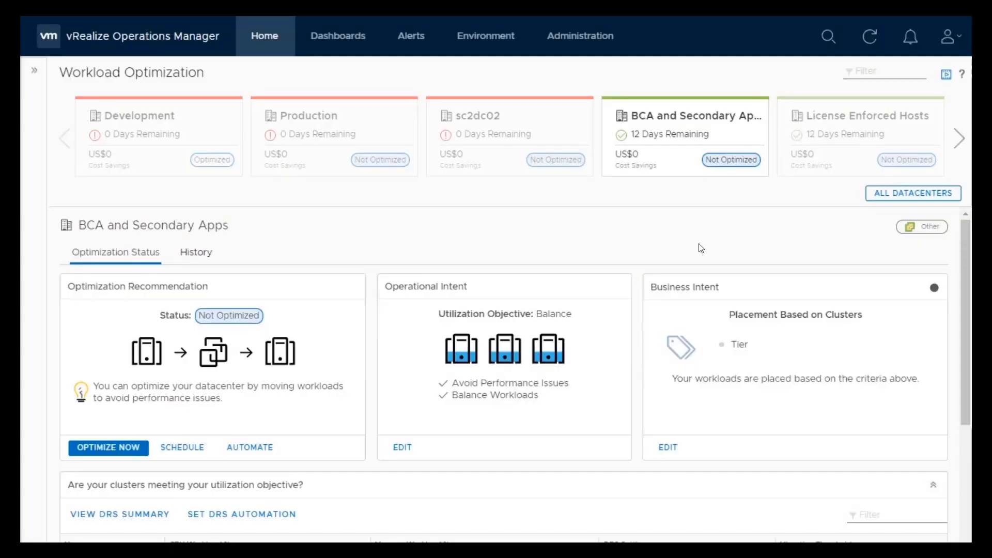
- Refresh the page and review the clusters' CPU and memory workload for BCA and Secondary Apps
click(870, 37)
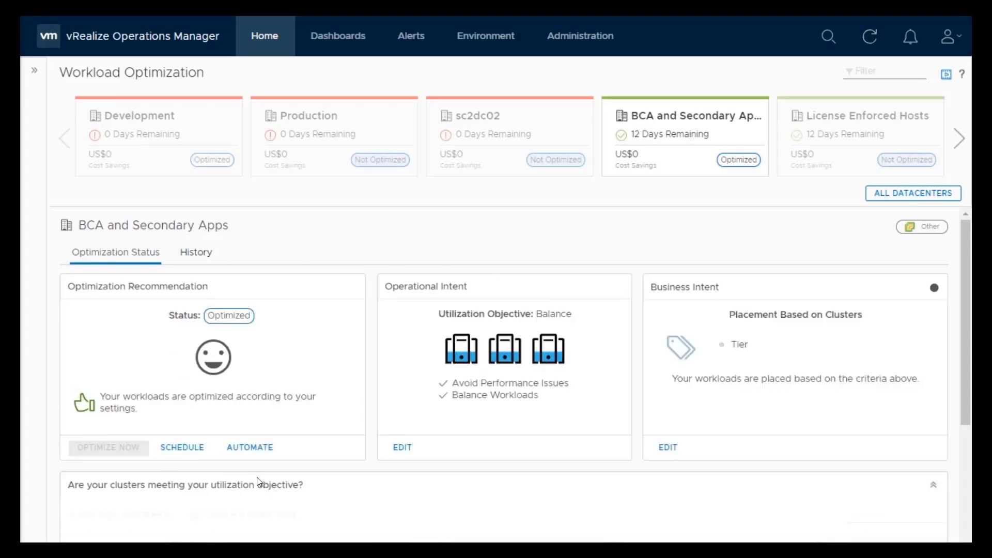
click(966, 470)
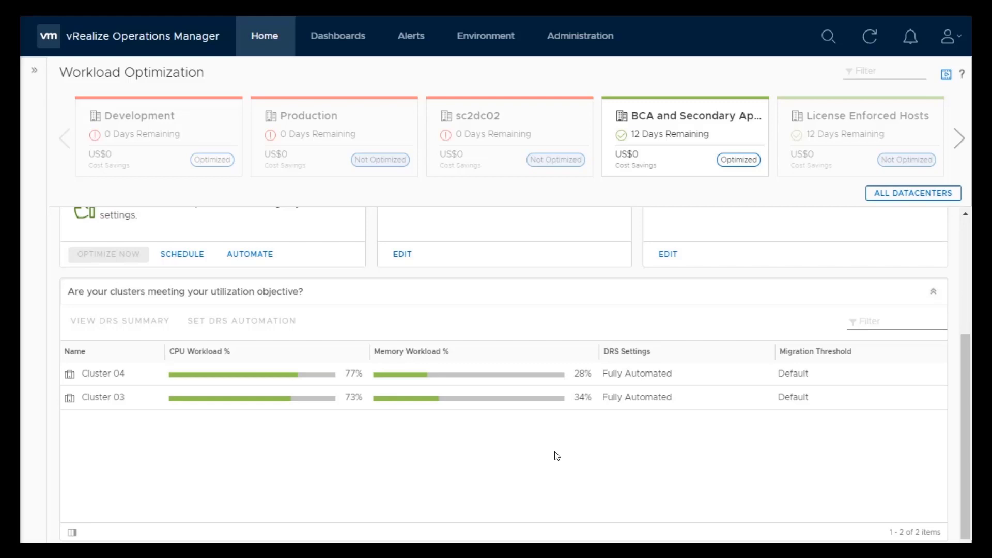
click(964, 302)
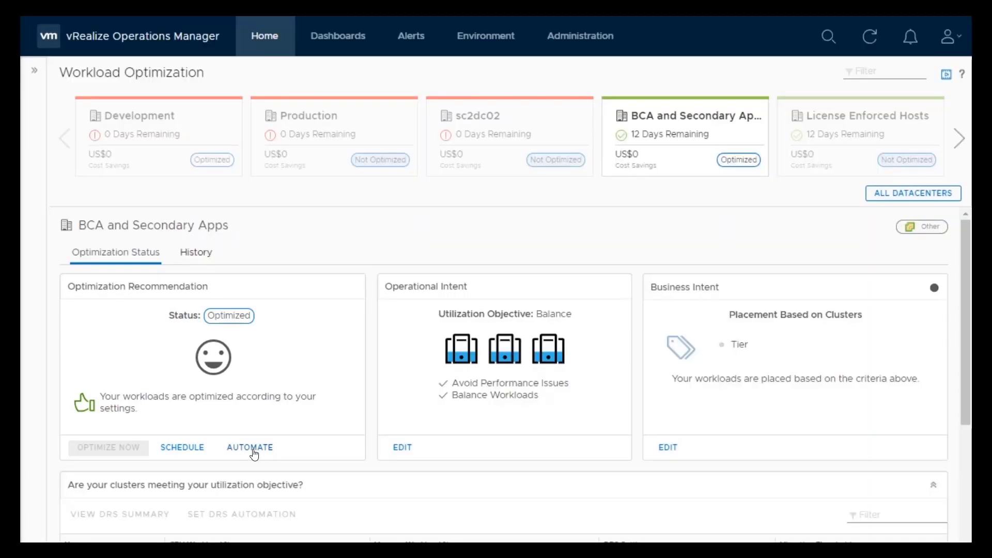
- Turn on automation for BCA and Secondary Apps optimization
click(253, 451)
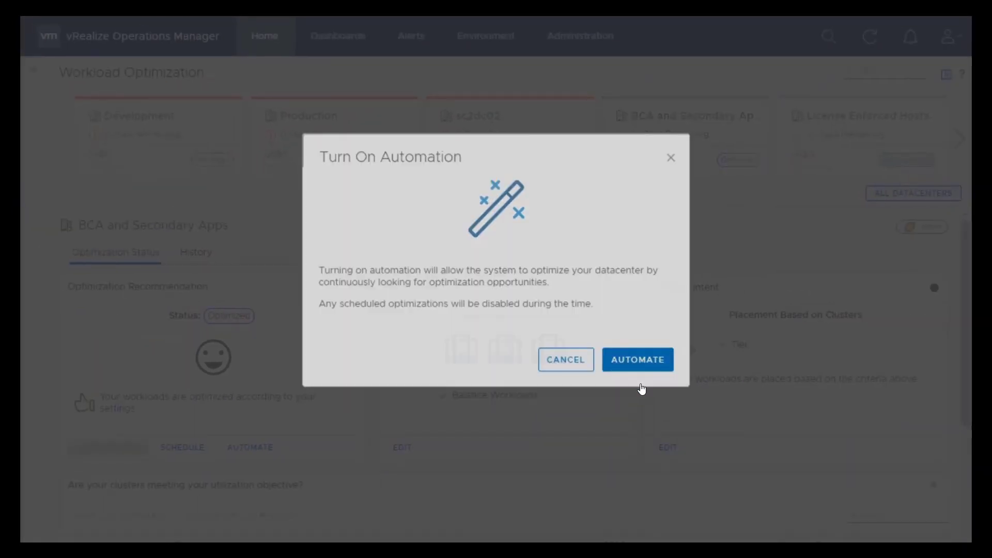
click(638, 360)
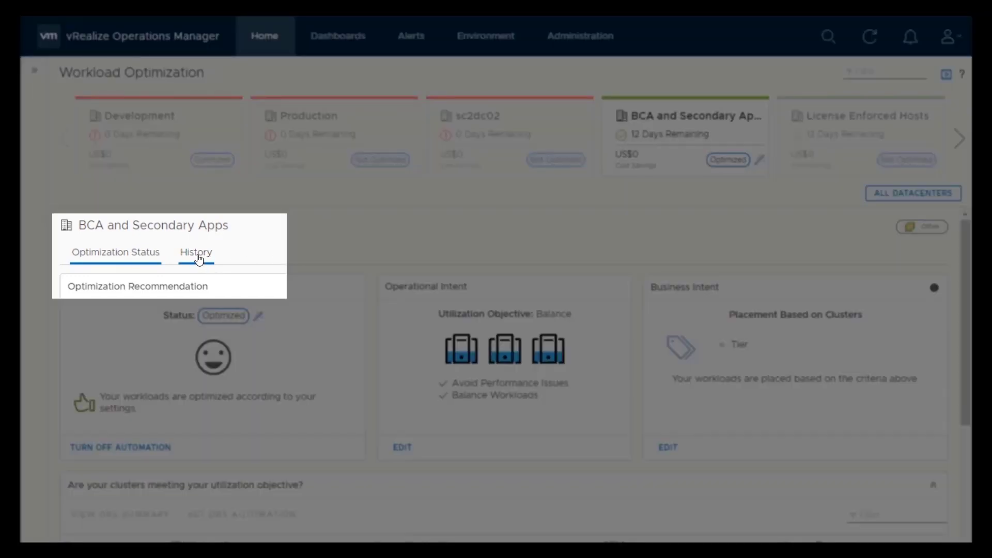
- In the History view, select the Not automated 8/03/18 3:59 PM process and play back the cluster utilization timeline
click(199, 258)
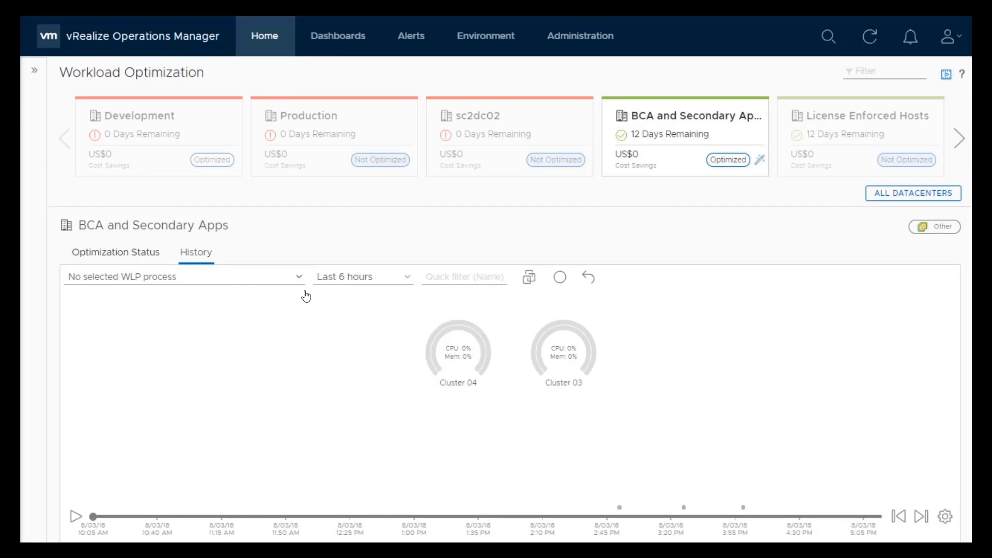
click(298, 277)
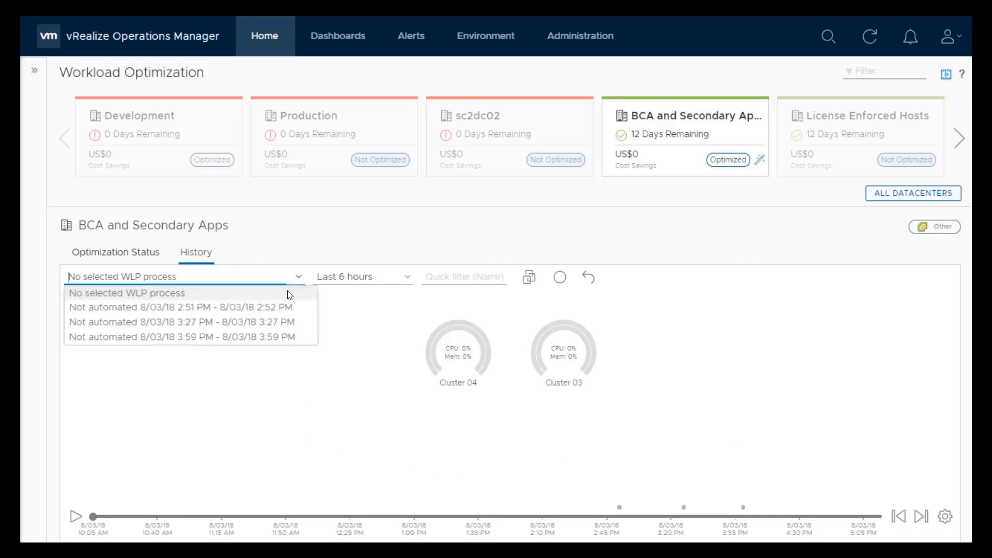
click(277, 337)
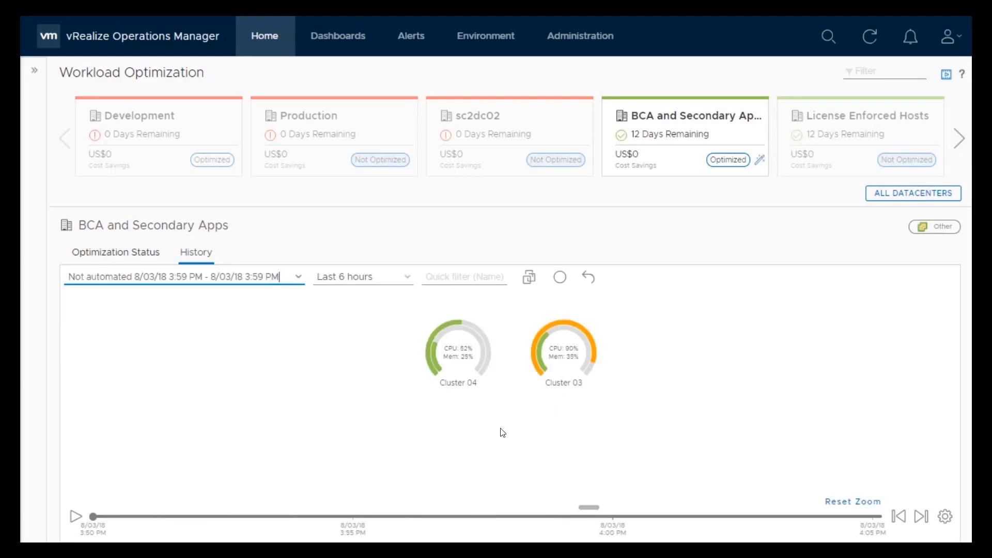
click(76, 516)
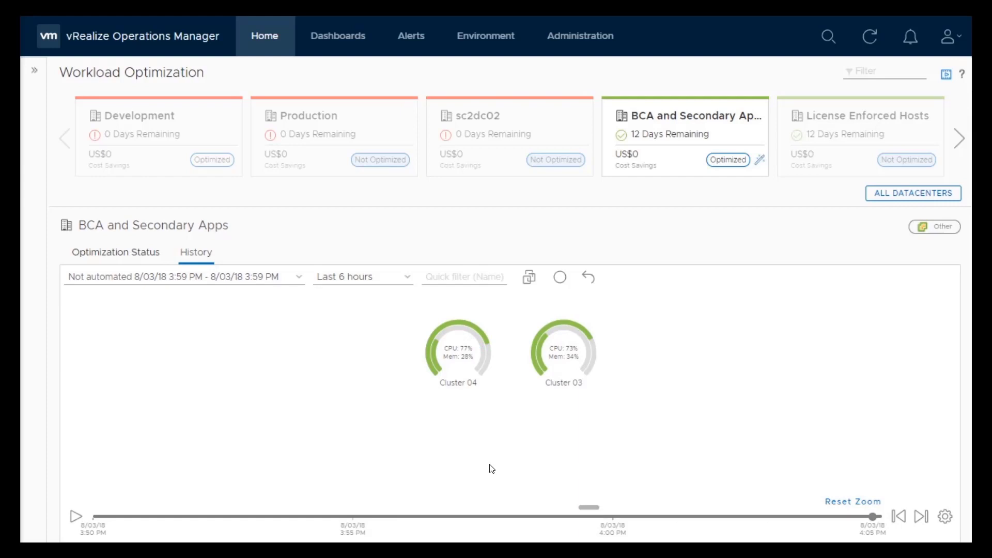
- Switch to the browser and reload the Customer Database bookmark
key(alt+Tab)
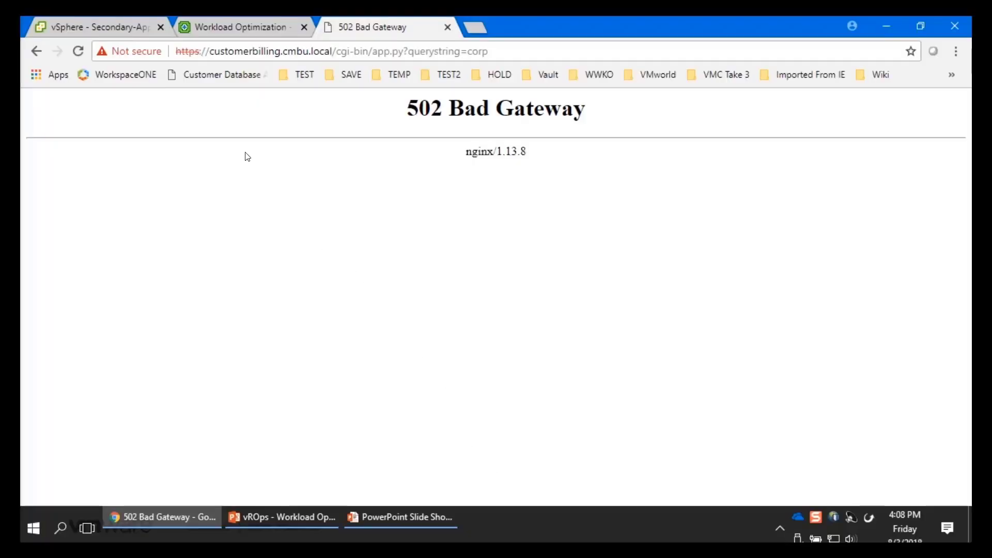
click(210, 76)
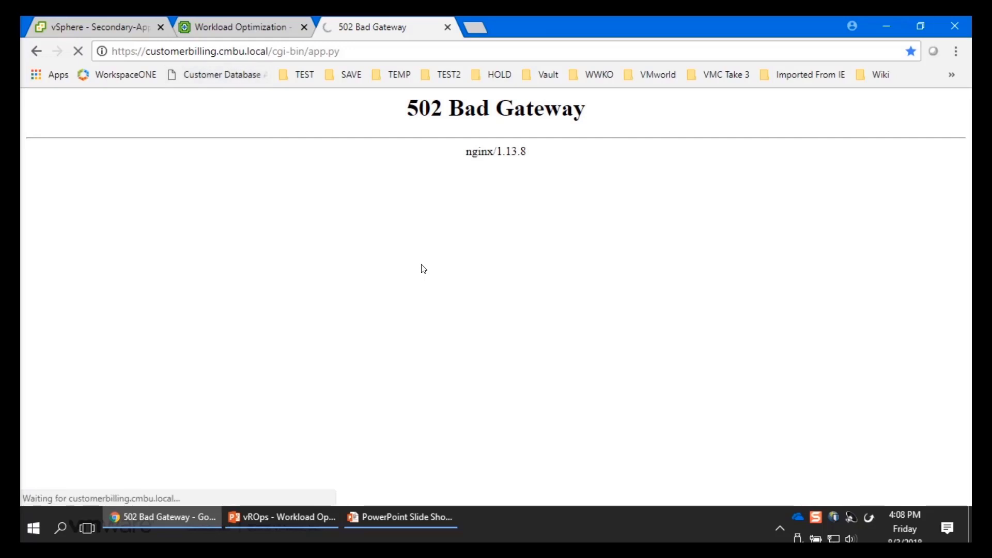